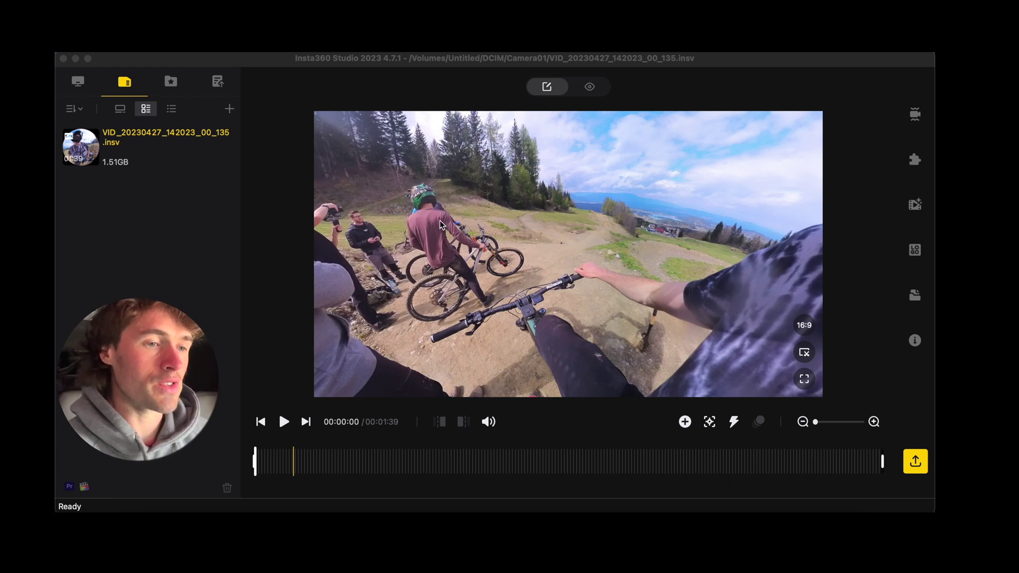
- Scrub the footage from about 6 seconds forward to around 41 seconds, dimming the display
click(310, 465)
click(324, 463)
drag(325, 464, 425, 463)
click(450, 465)
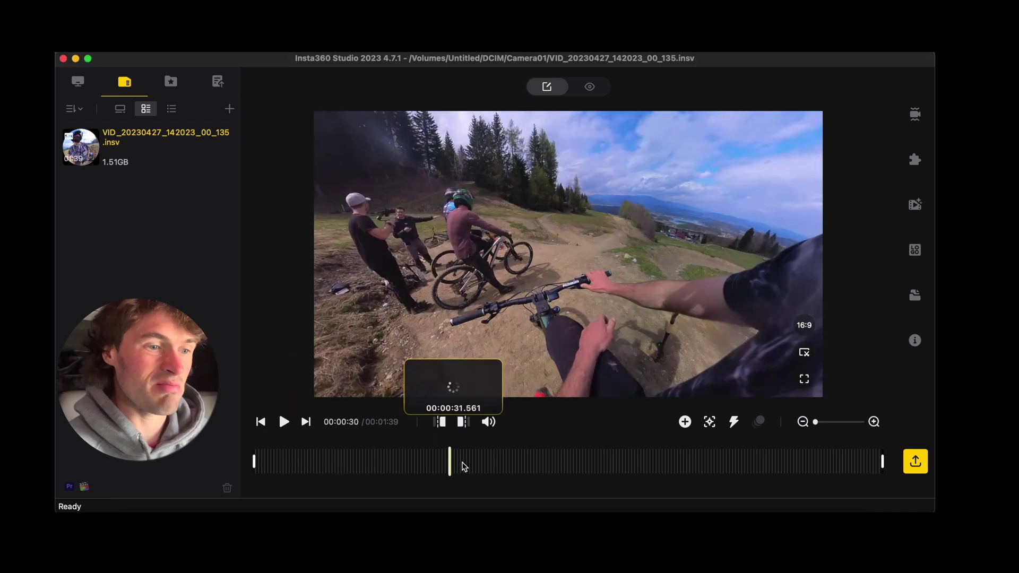
click(489, 463)
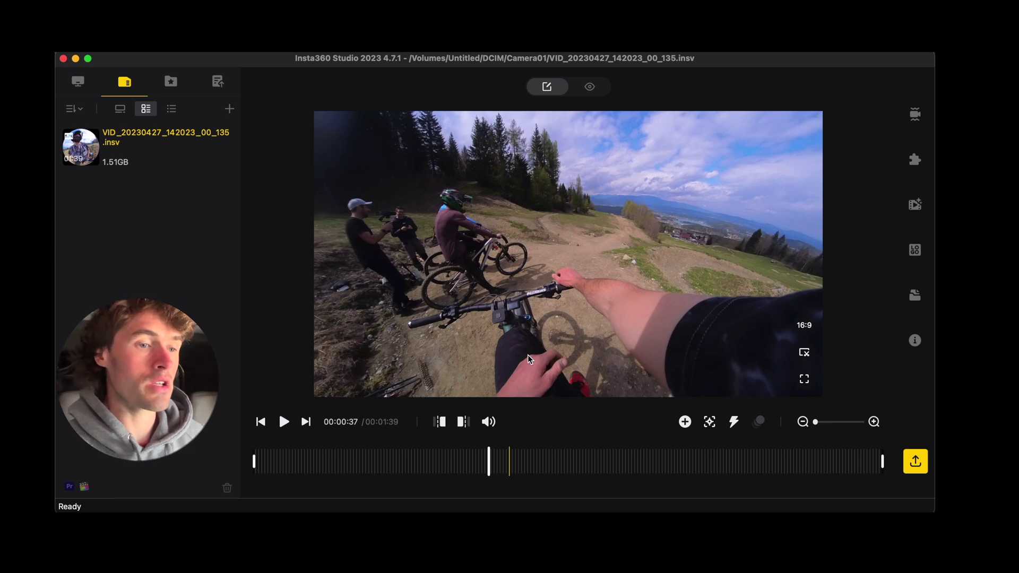
key(XF86MonBrightnessDown)
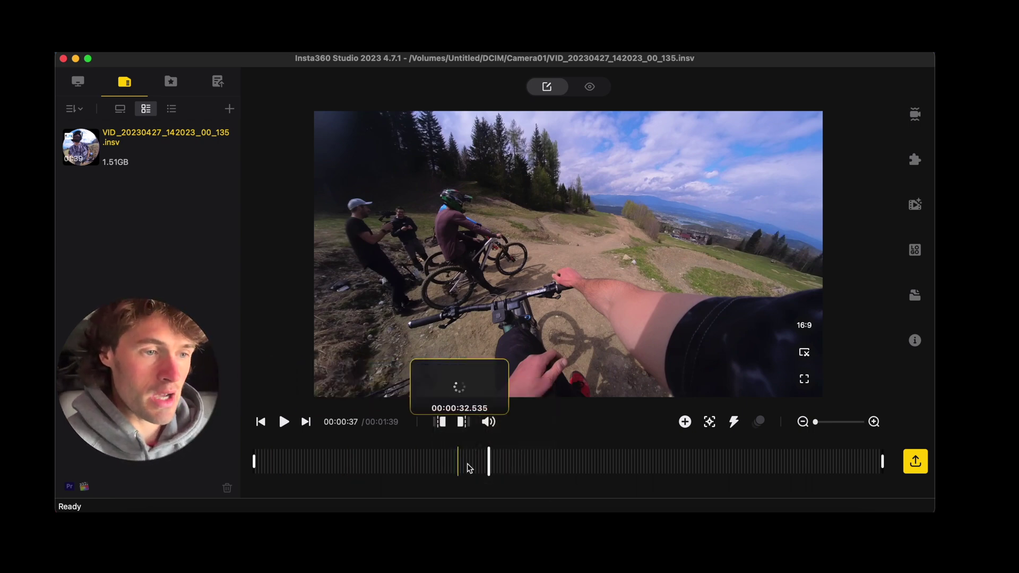
mouse_move(478, 462)
mouse_down()
mouse_move(433, 463)
mouse_move(483, 464)
mouse_up()
click(485, 464)
click(515, 463)
- Play and pause briefly, lower the volume, then step forward to the ride start near 1:05
key(space)
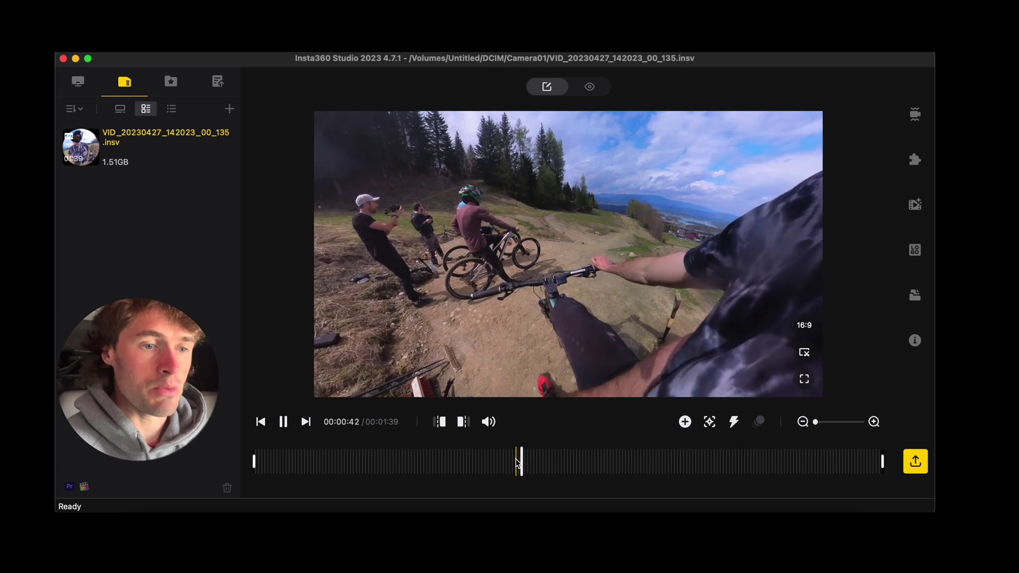
key(space)
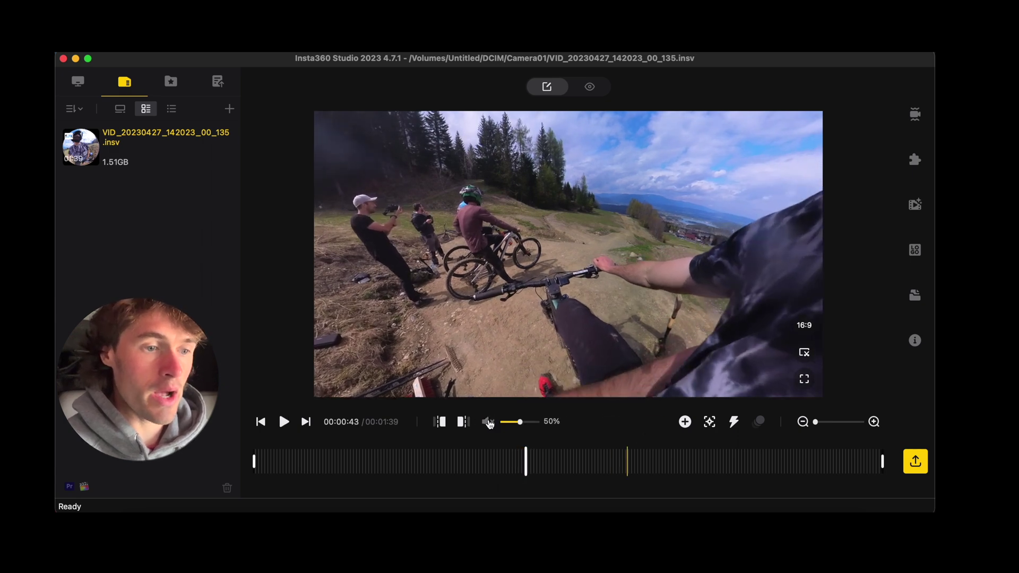
click(509, 423)
click(554, 463)
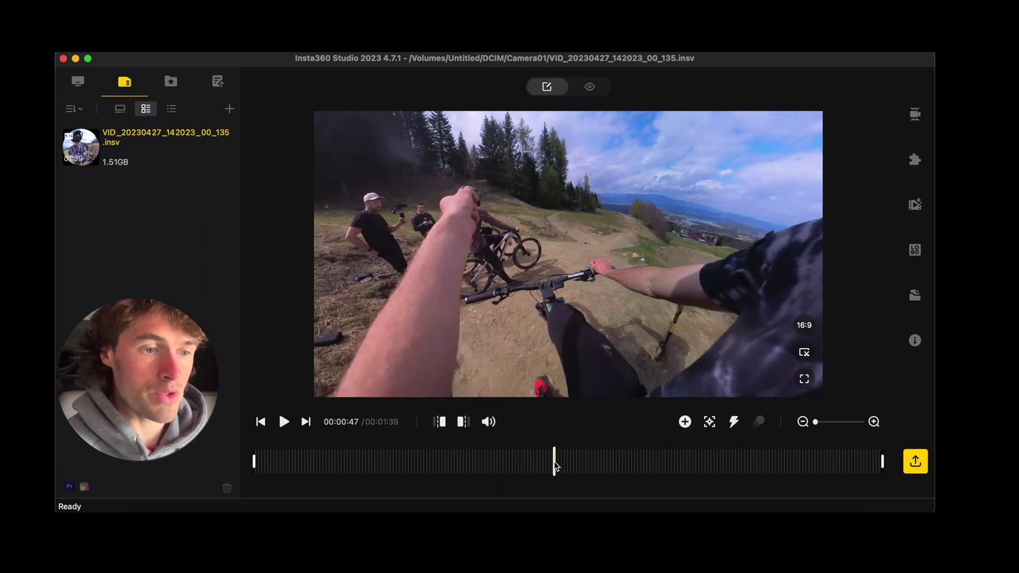
click(565, 464)
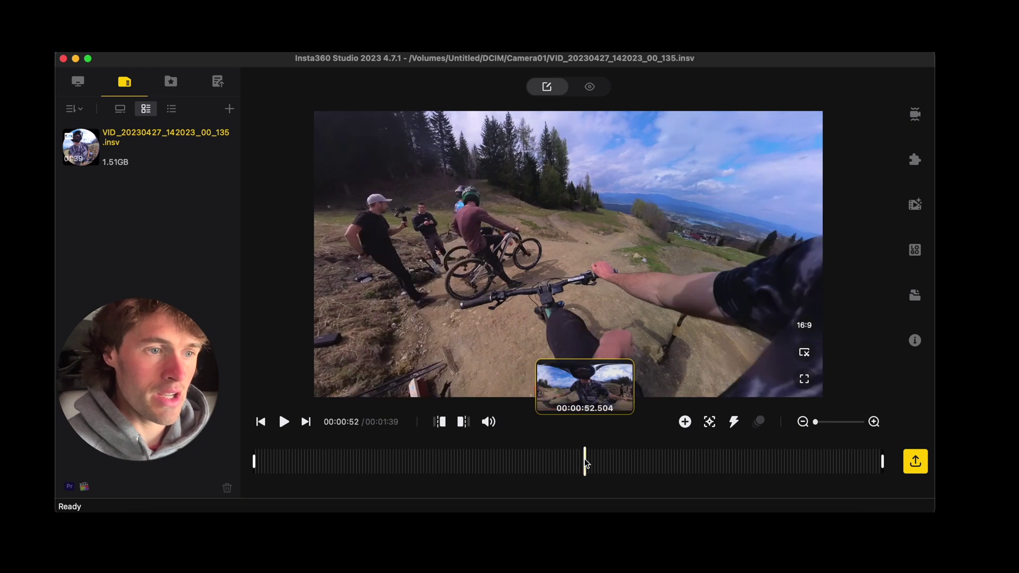
click(584, 463)
click(603, 463)
click(626, 463)
click(639, 463)
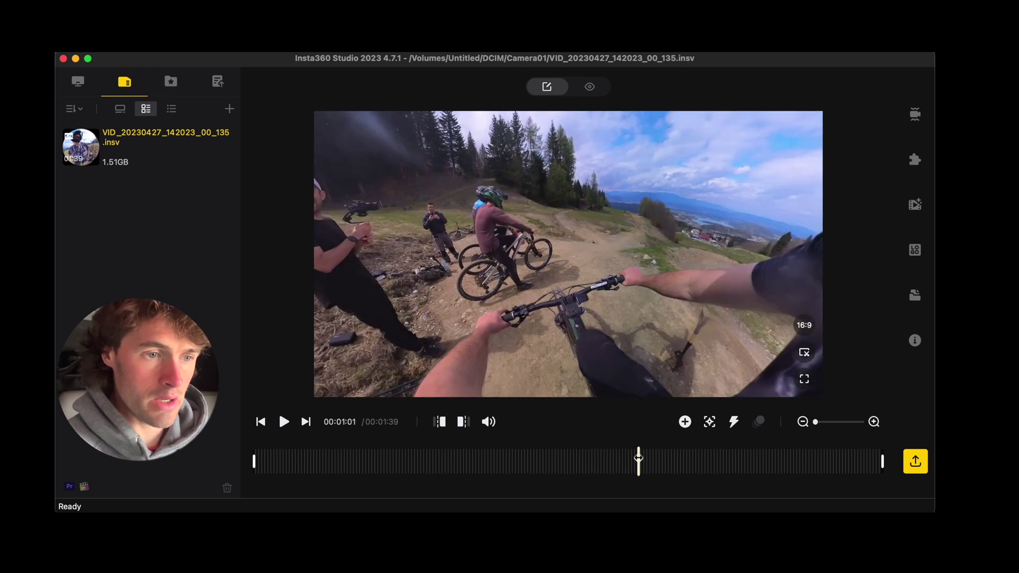
click(647, 463)
click(658, 464)
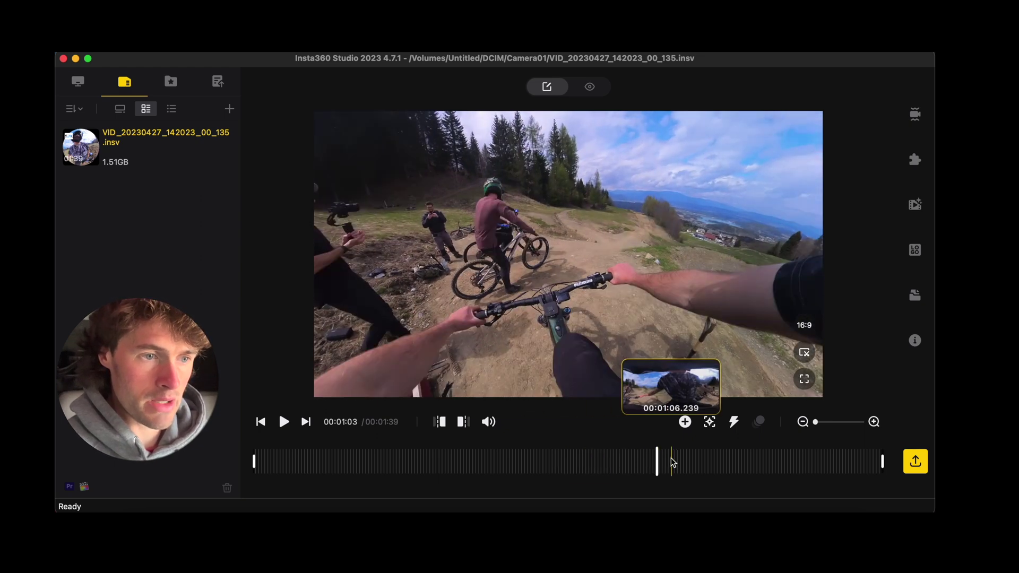
key(space)
key(space)
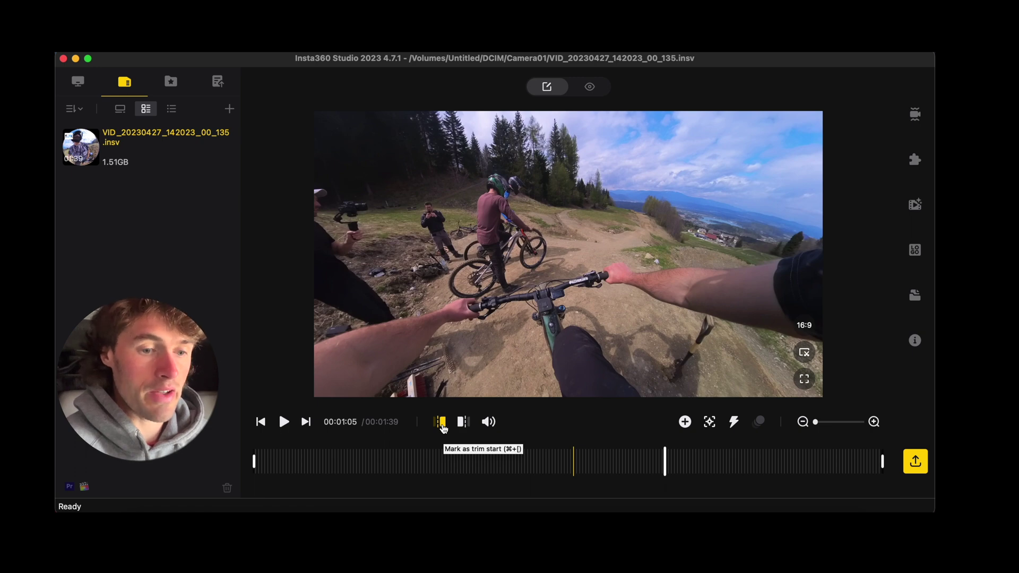
- Mark the trim start at 1:05, aim the view down the trail, and end the trim 22 seconds later
click(444, 428)
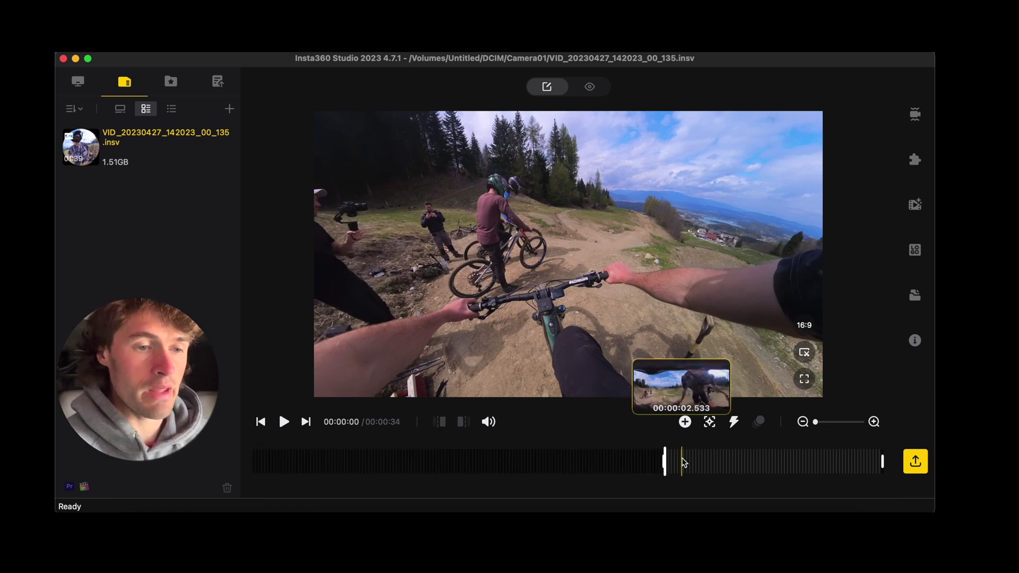
drag(689, 463, 821, 462)
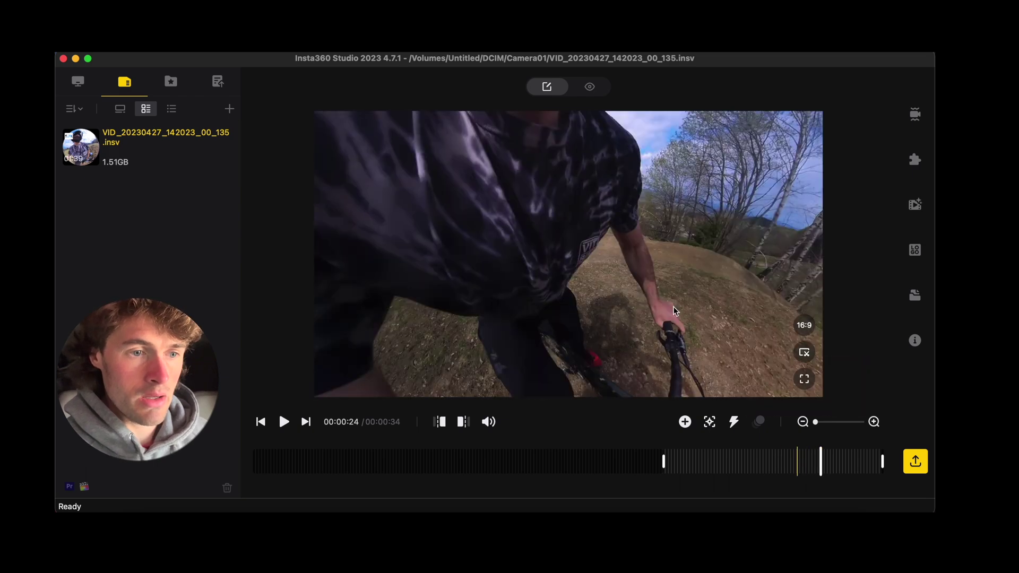
click(805, 459)
drag(738, 320, 516, 292)
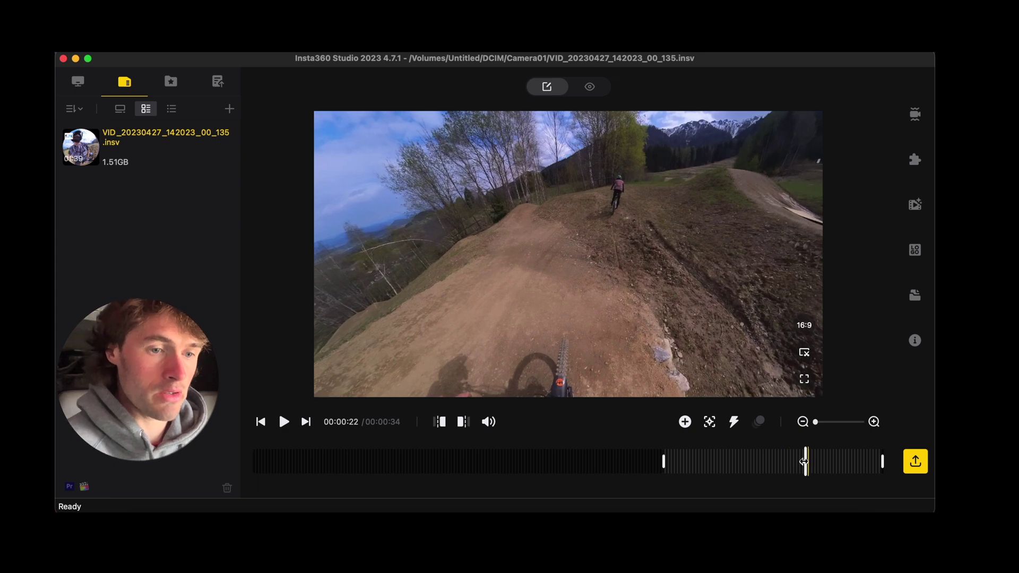
click(804, 461)
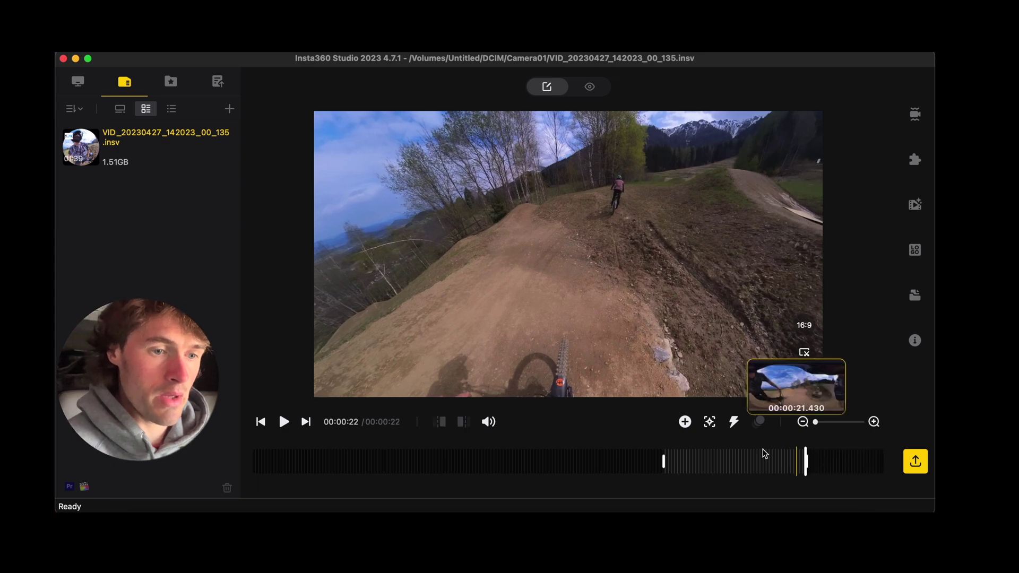
click(666, 463)
- Move from 3 seconds in back to 00:00:00, the start of the trimmed clip
click(688, 461)
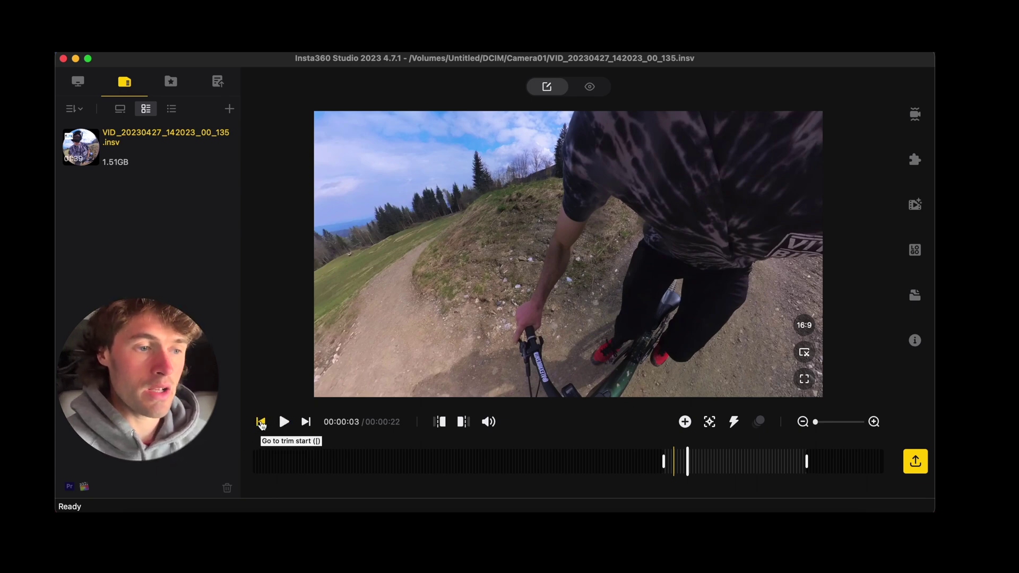
click(260, 423)
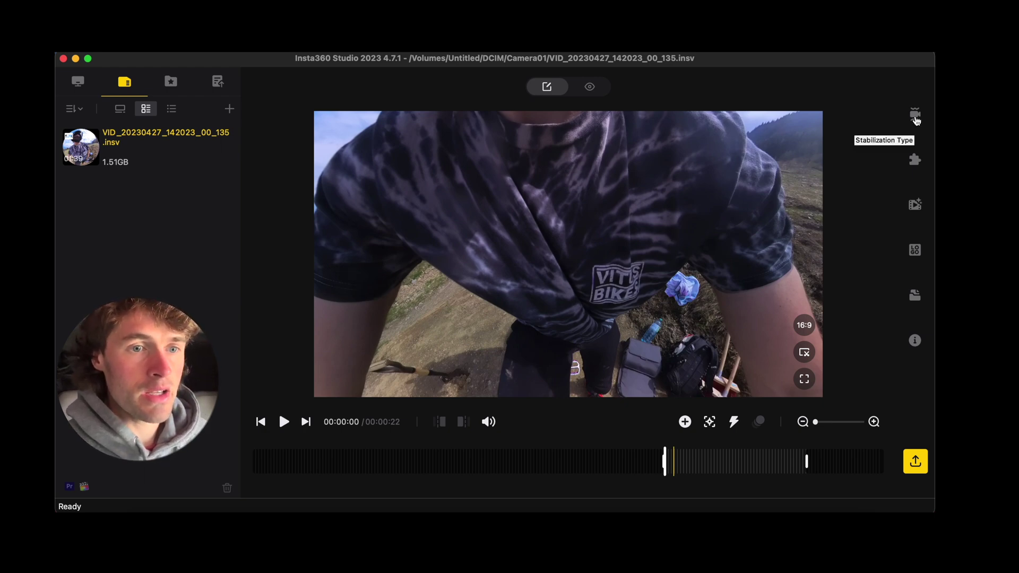
- Turn on Direction Lock with FlowState, comparing it off and on while rotating the view
click(915, 117)
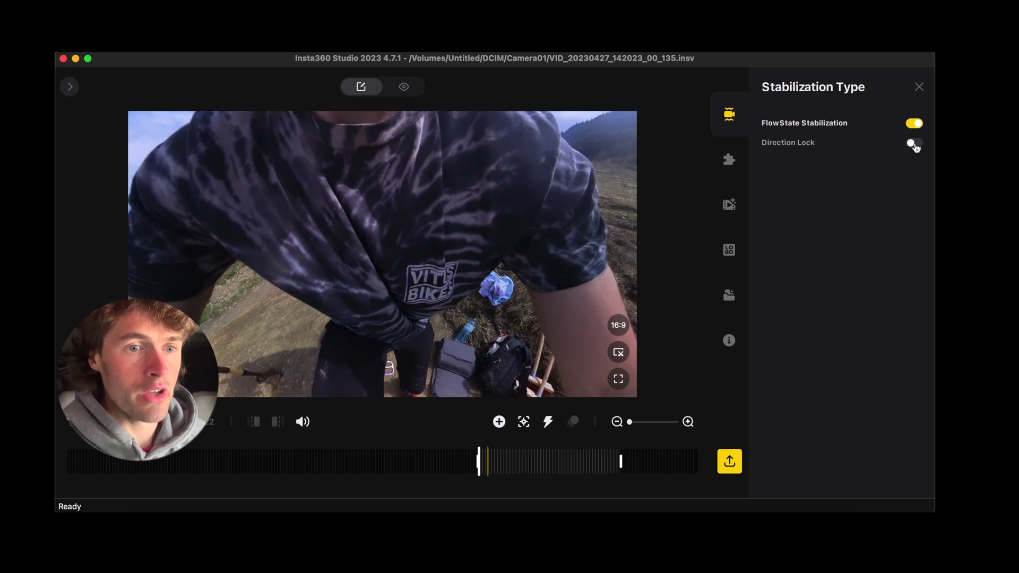
click(915, 144)
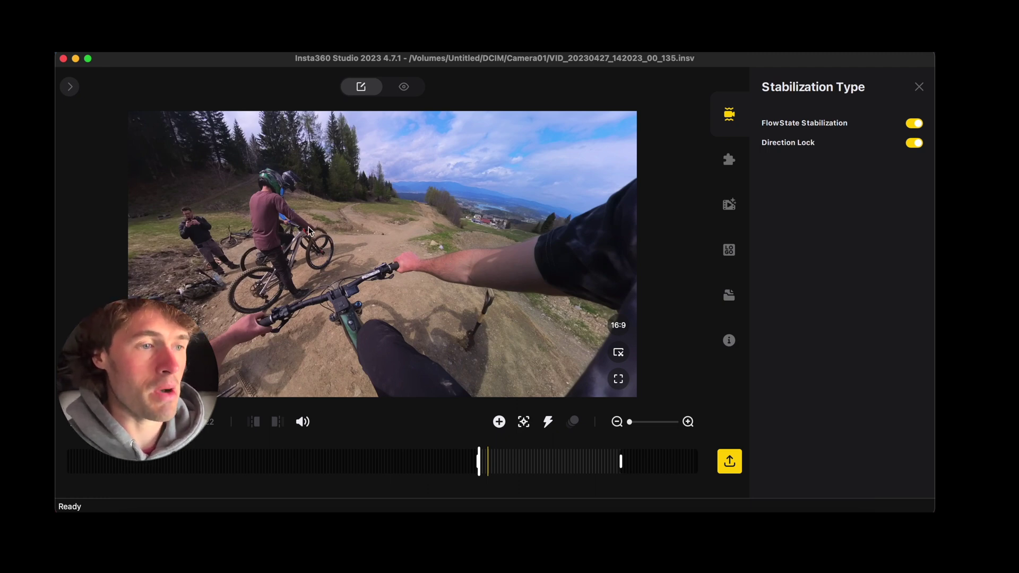
drag(308, 227, 385, 244)
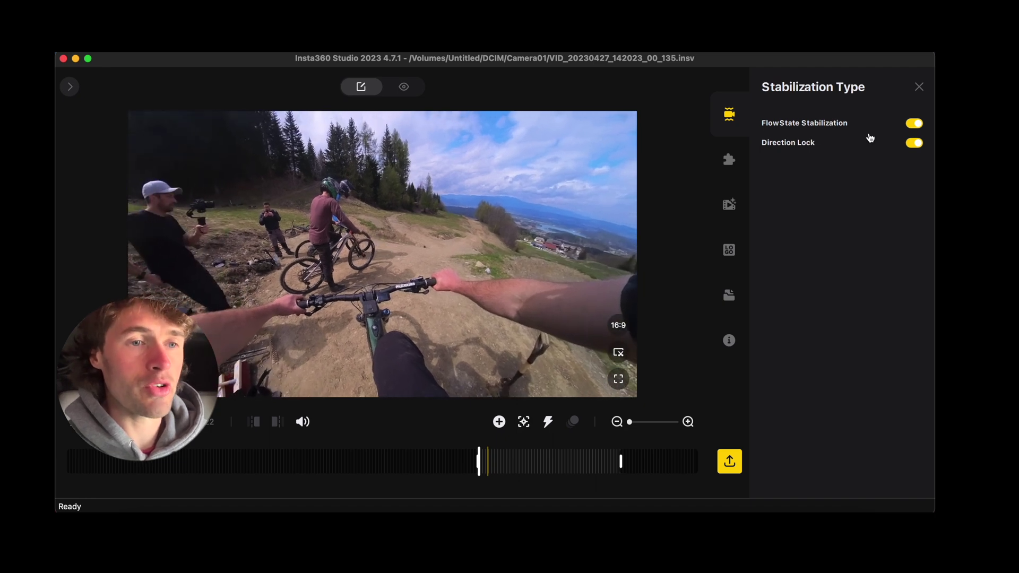
click(915, 143)
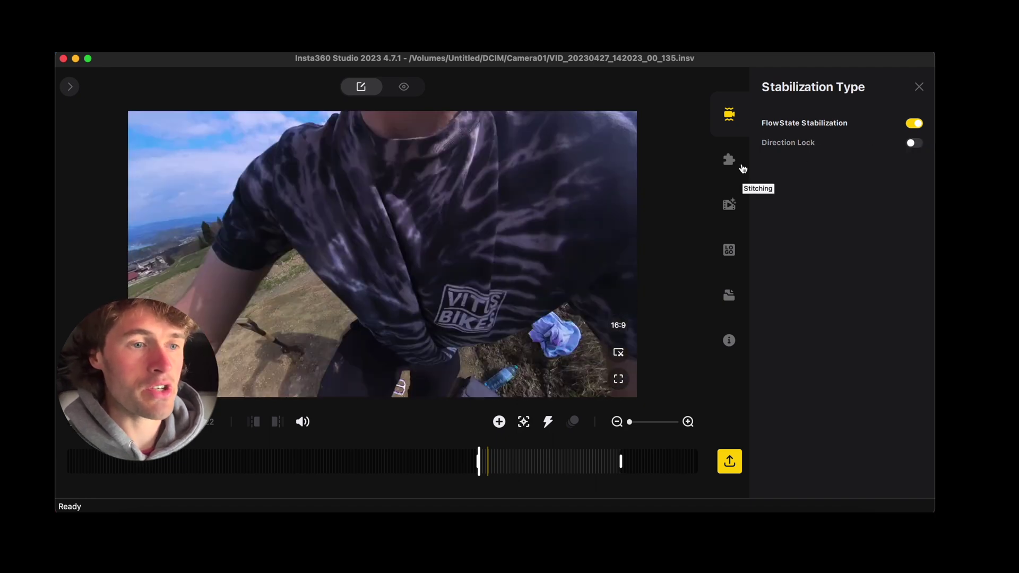
drag(454, 198, 212, 254)
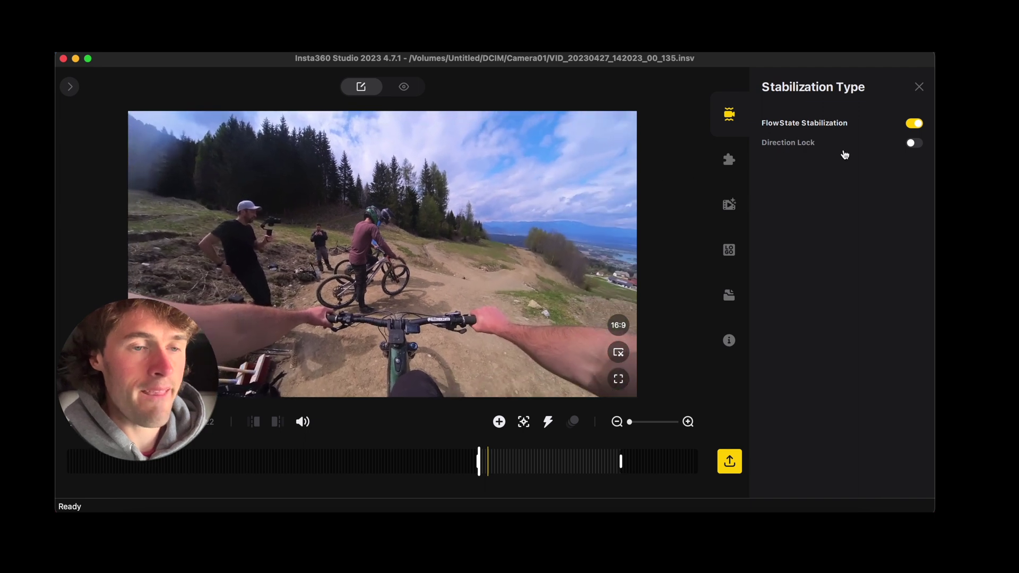
click(914, 143)
- Aim the view forward over the handlebars, tilted slightly up, and add a reframing keyframe
drag(444, 215, 332, 214)
drag(447, 254, 447, 247)
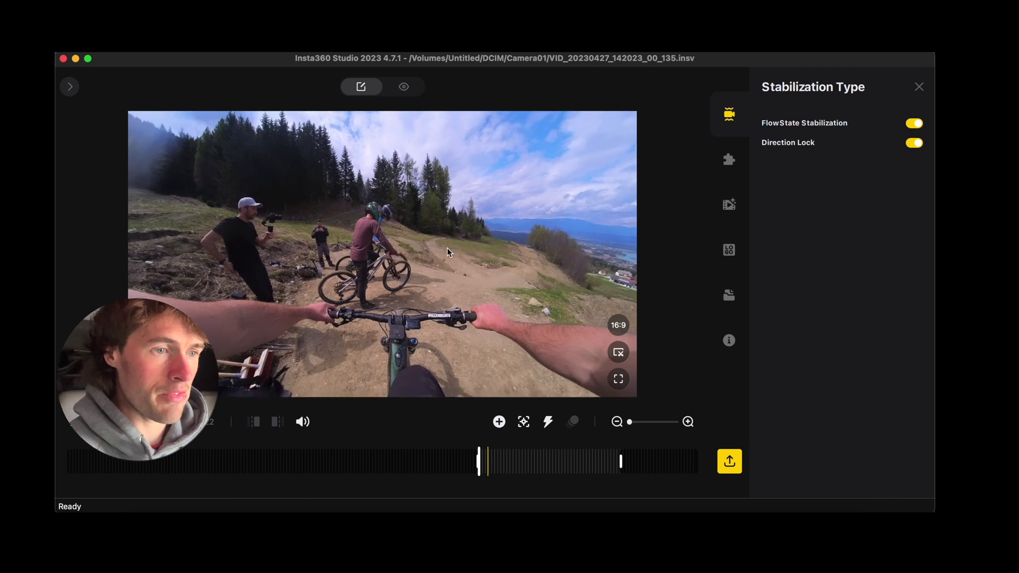
click(499, 421)
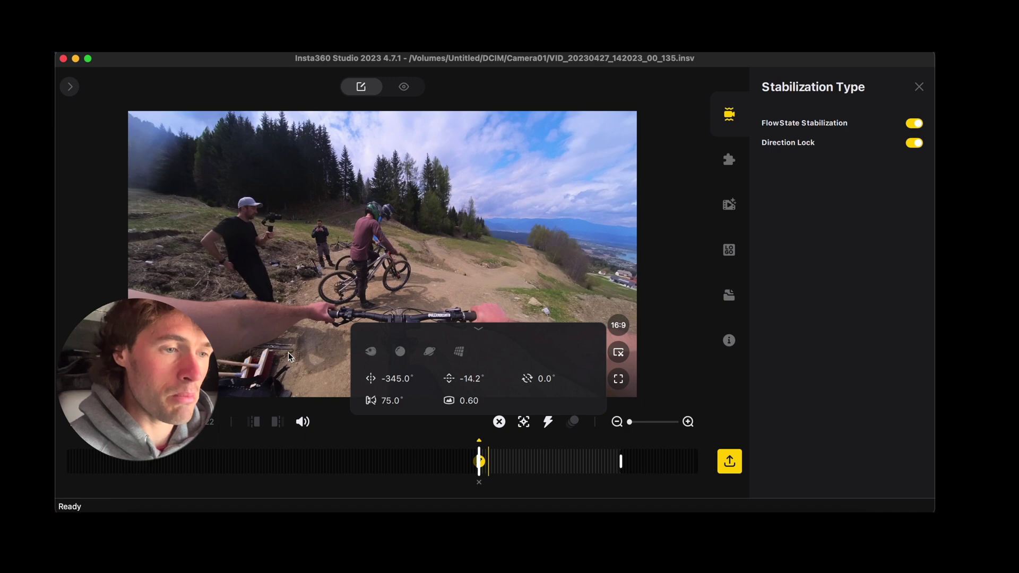
key(space)
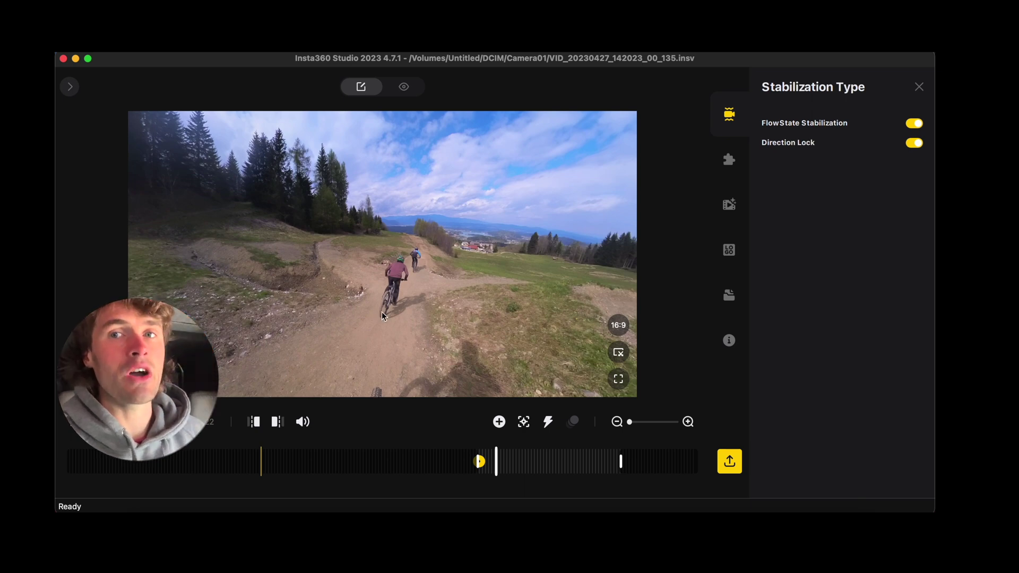
- Play on and add a second keyframe with K, then scrub back to the riders by the trail
key(space)
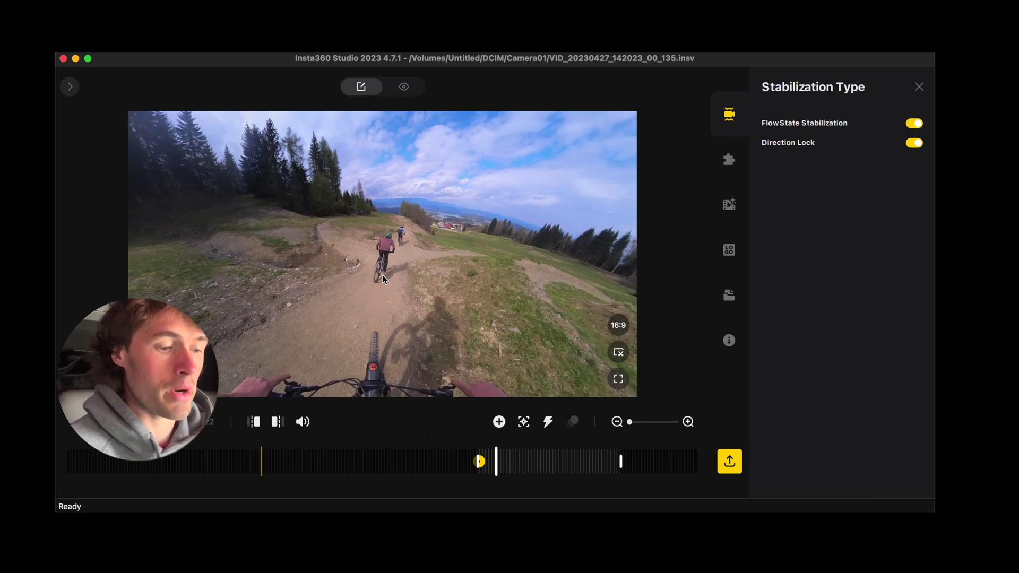
key(k)
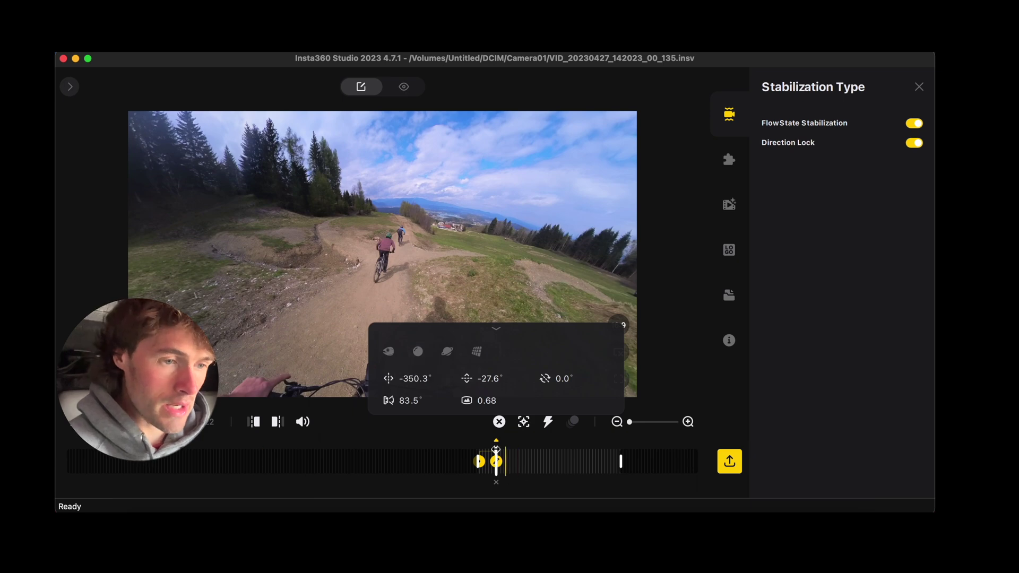
drag(496, 450, 478, 451)
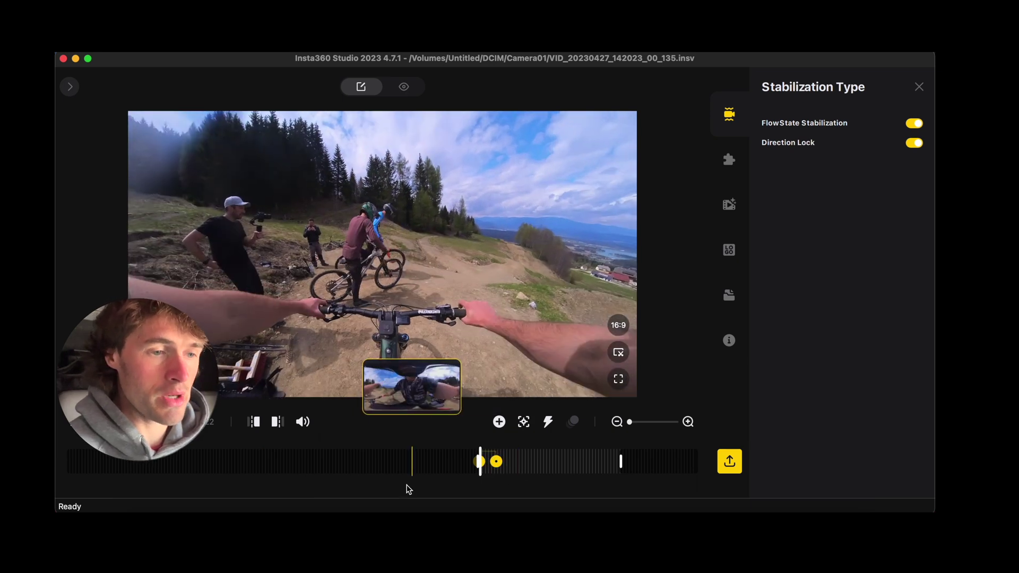
key(space)
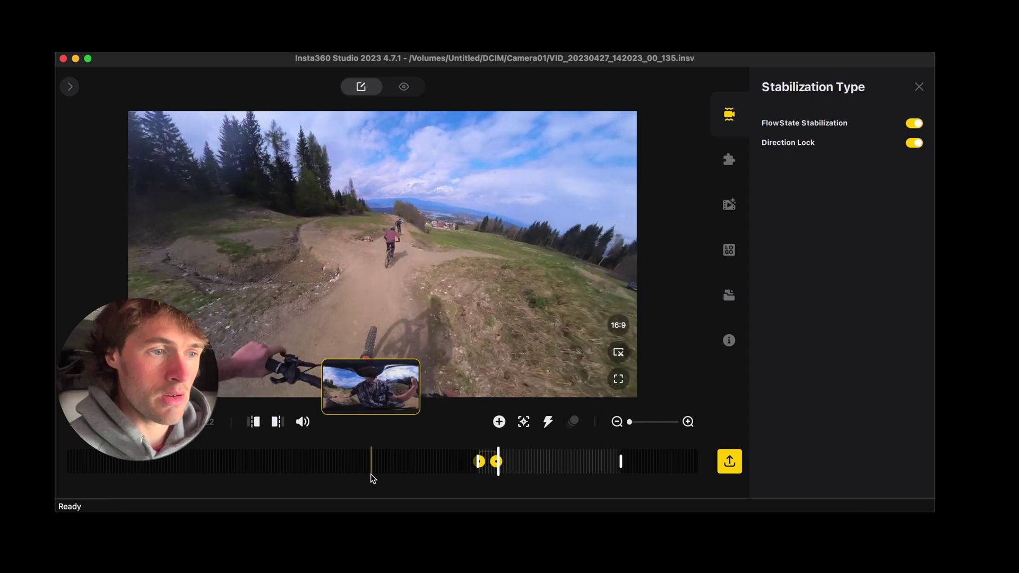
key(space)
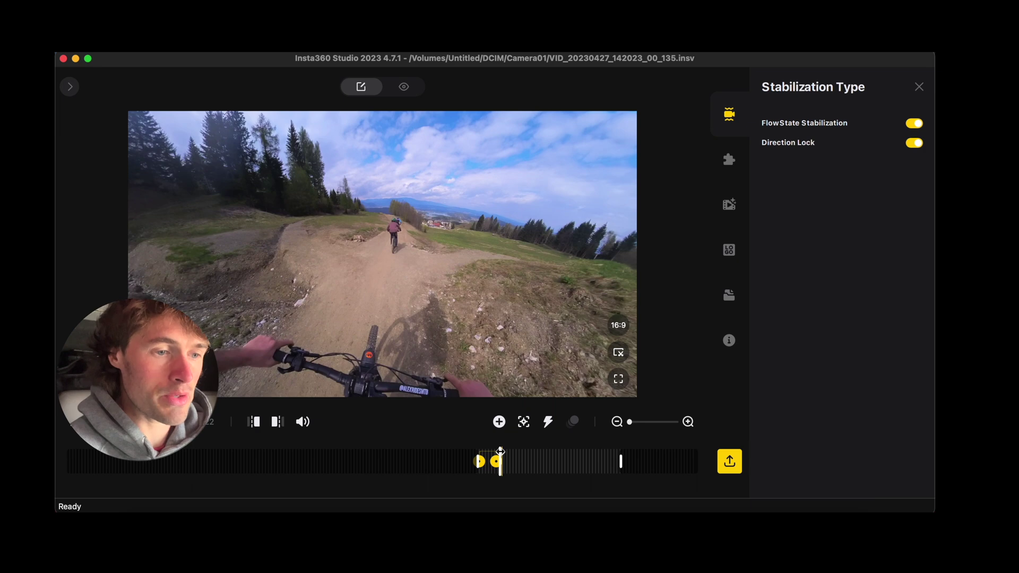
drag(500, 451, 467, 452)
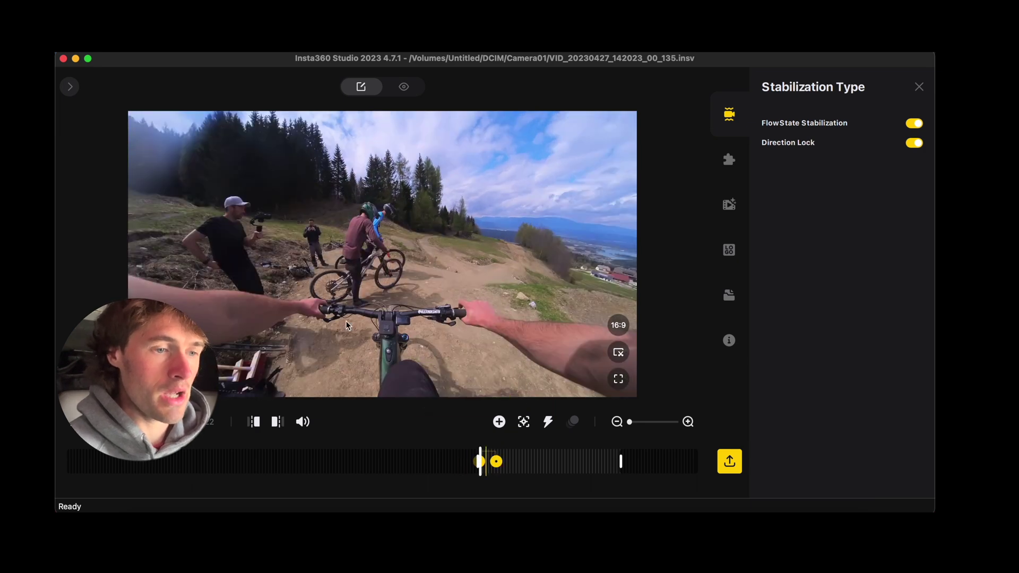
- Play briefly, then pan the 360 view toward the riders heading down the trail
key(space)
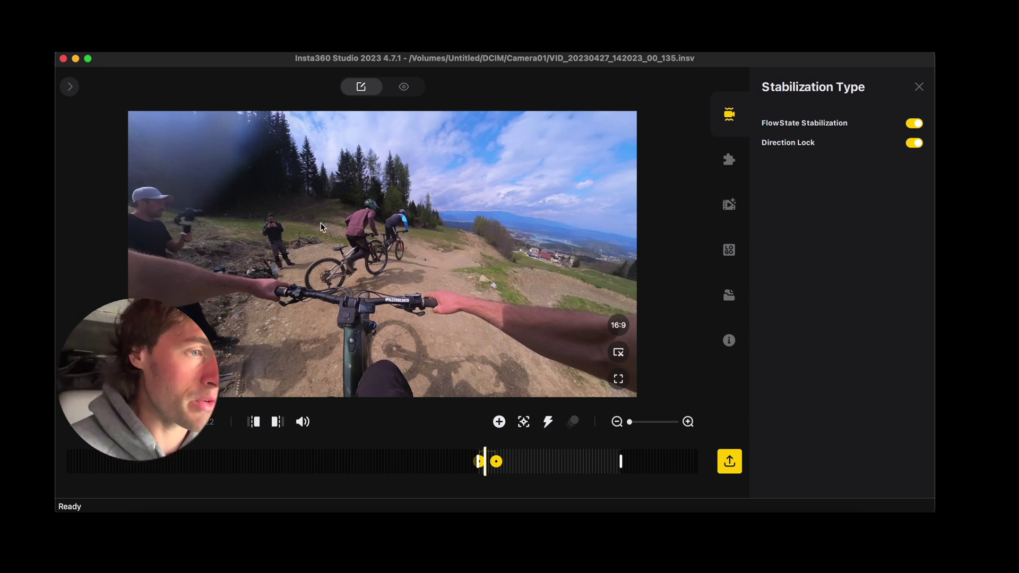
drag(319, 221, 275, 201)
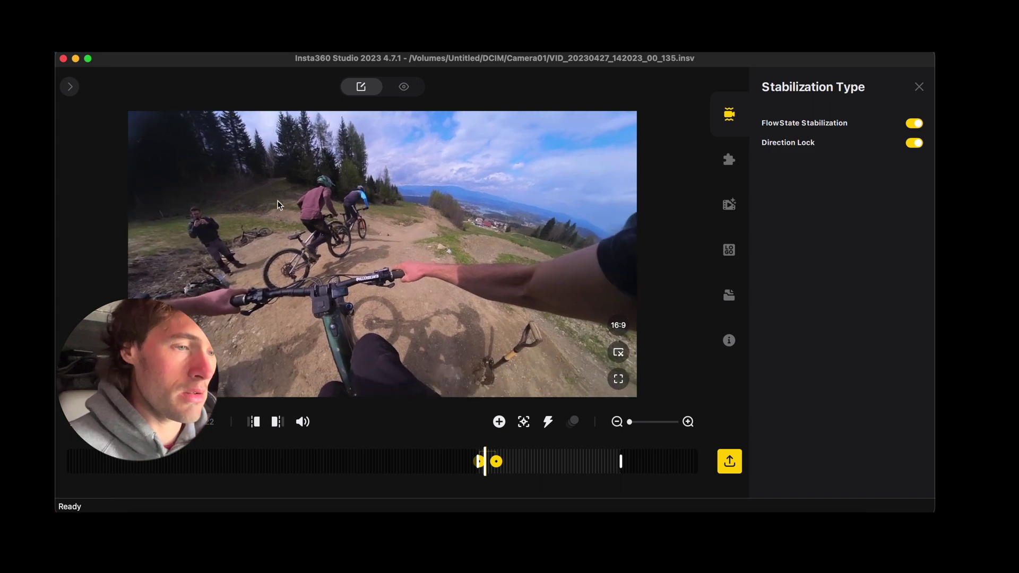
- Add a keyframe with the view nudged right, then play from it further down the trail
click(499, 421)
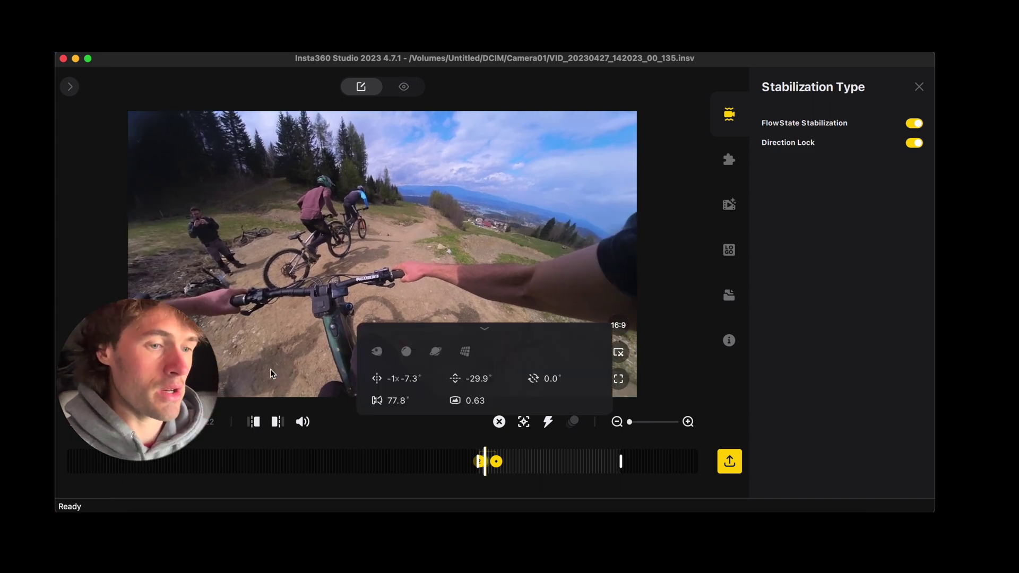
drag(340, 269, 365, 258)
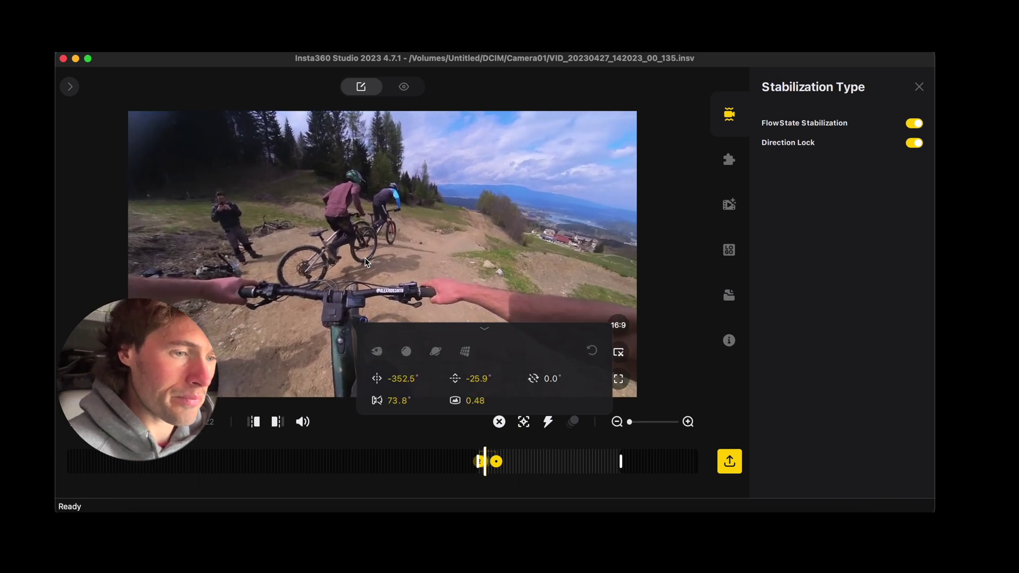
click(475, 475)
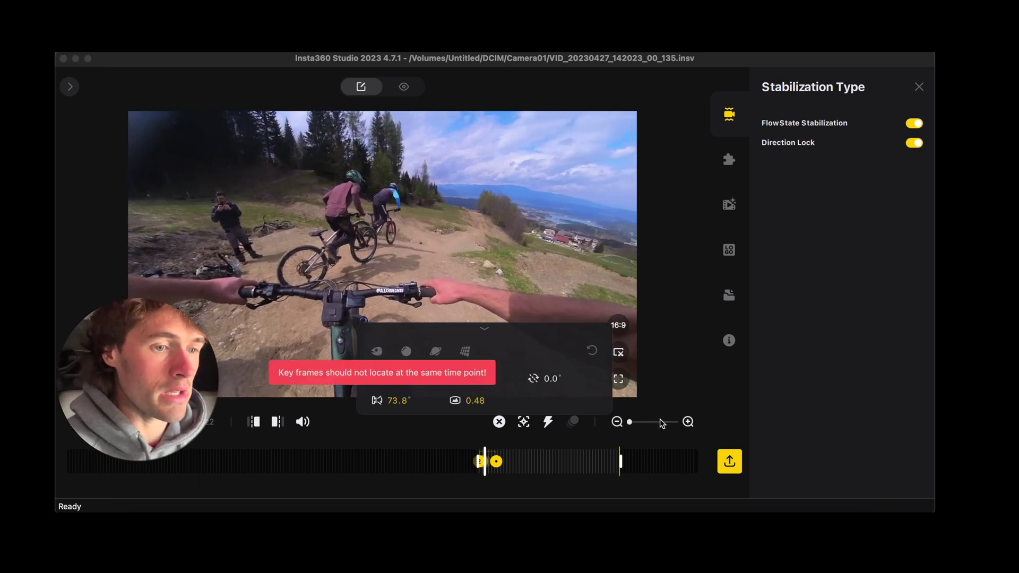
click(470, 451)
key(space)
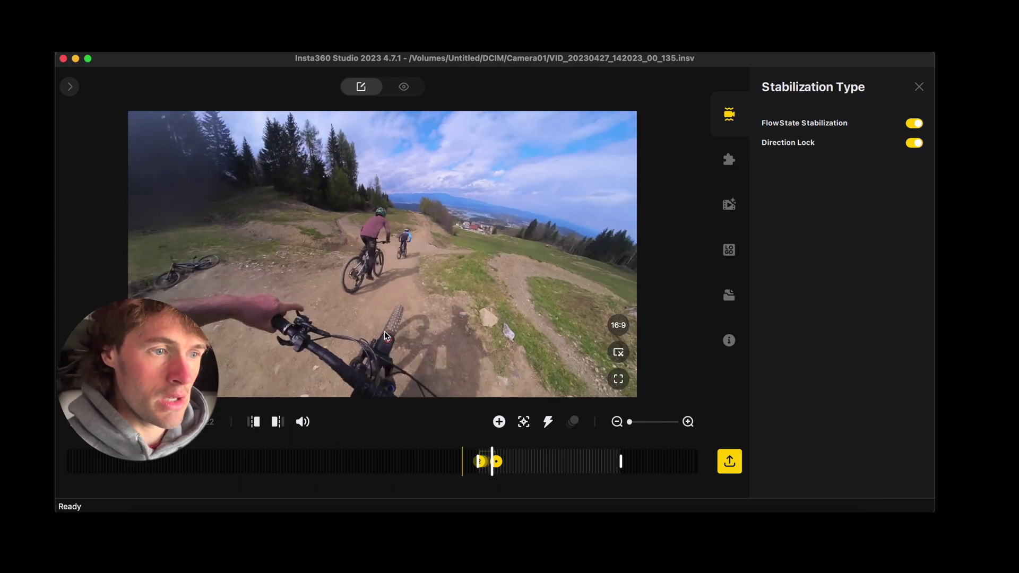
key(space)
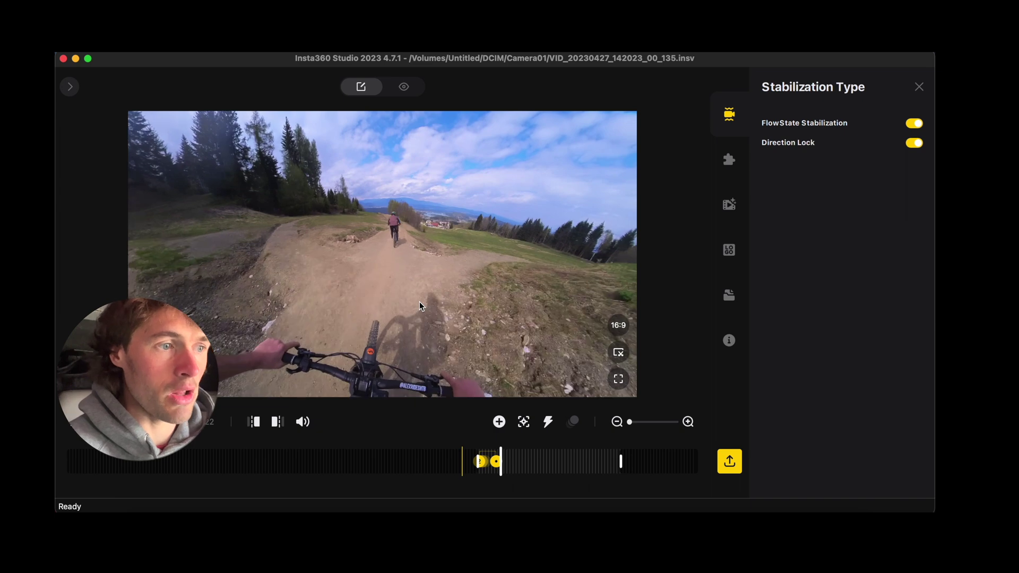
- Turn the view to follow the rider ahead with a level horizon, and keyframe the new view
drag(419, 302, 397, 299)
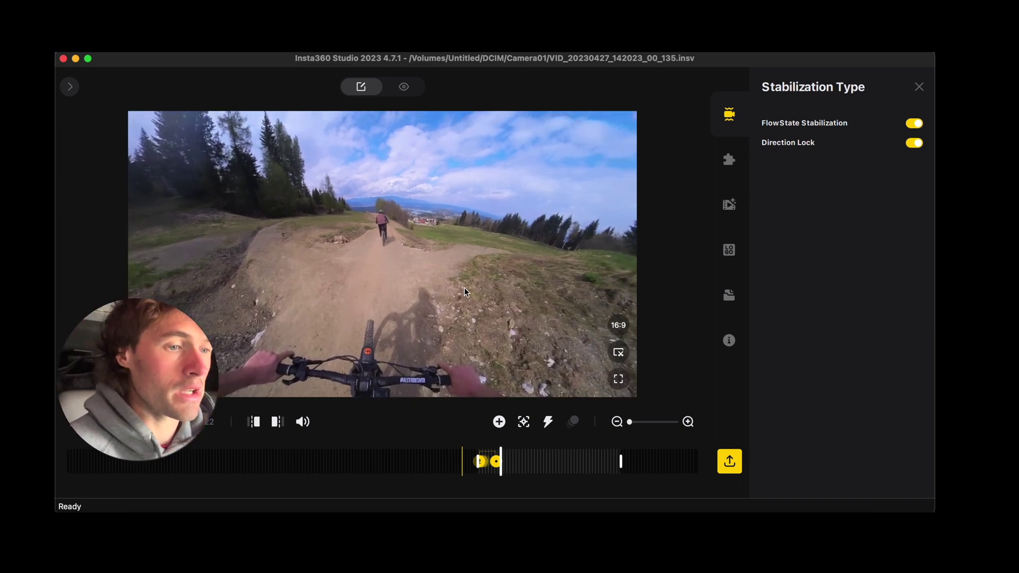
drag(521, 259, 521, 254)
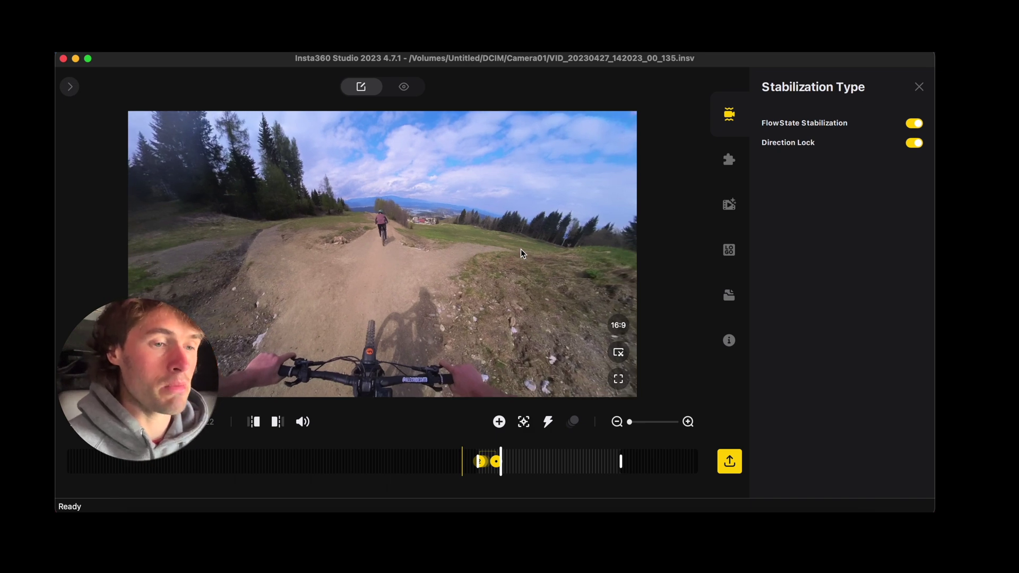
drag(521, 249, 429, 304)
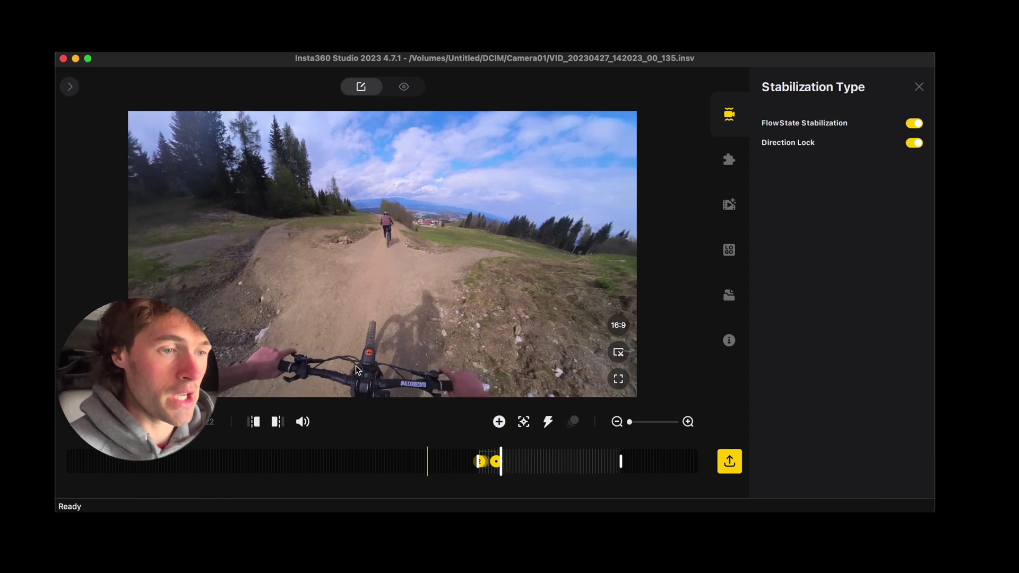
key(space)
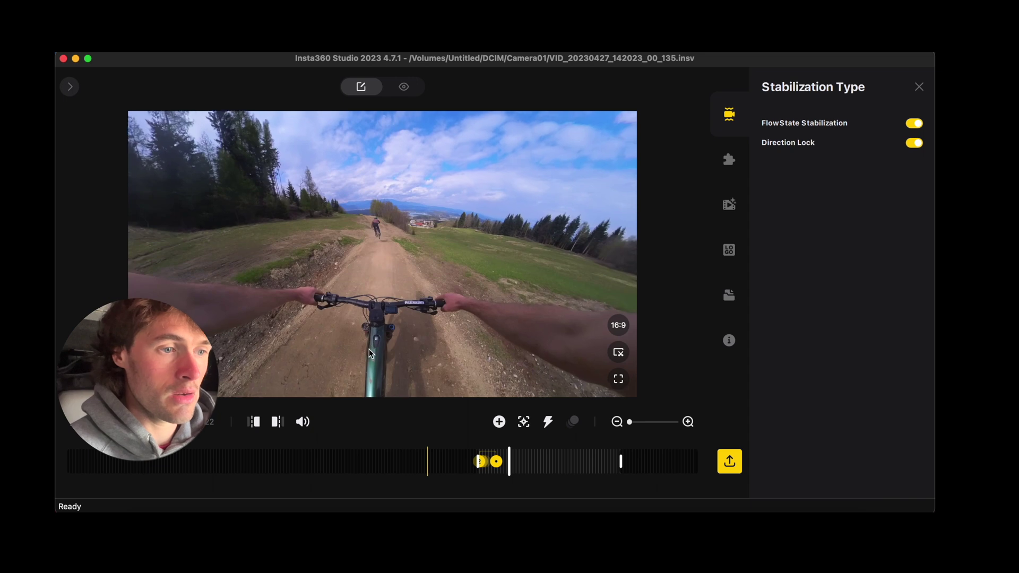
click(368, 352)
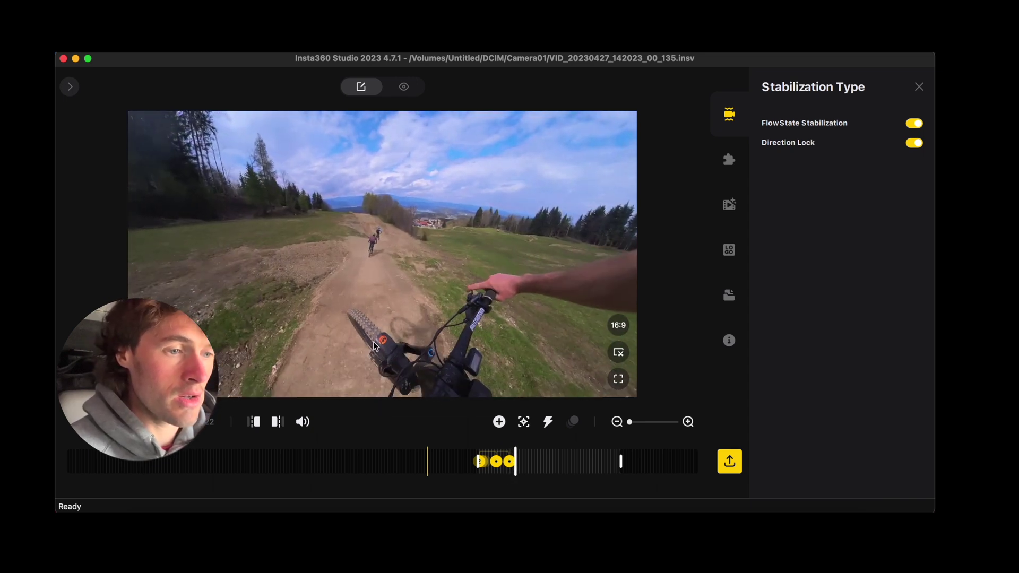
click(399, 313)
click(400, 312)
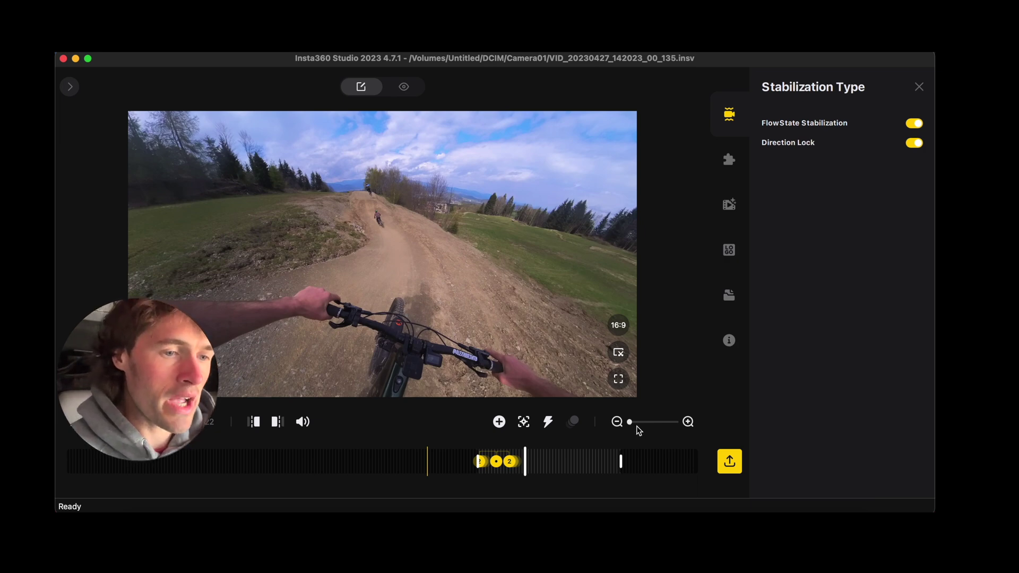
- Zoom the timeline in twice and bring up the curve choices for a keyframe transition
click(687, 422)
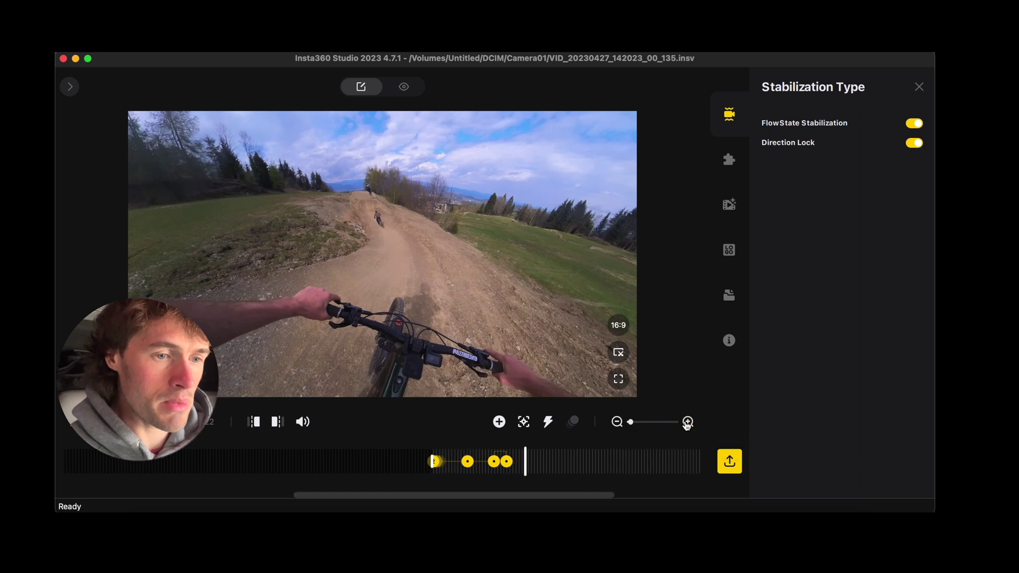
click(687, 422)
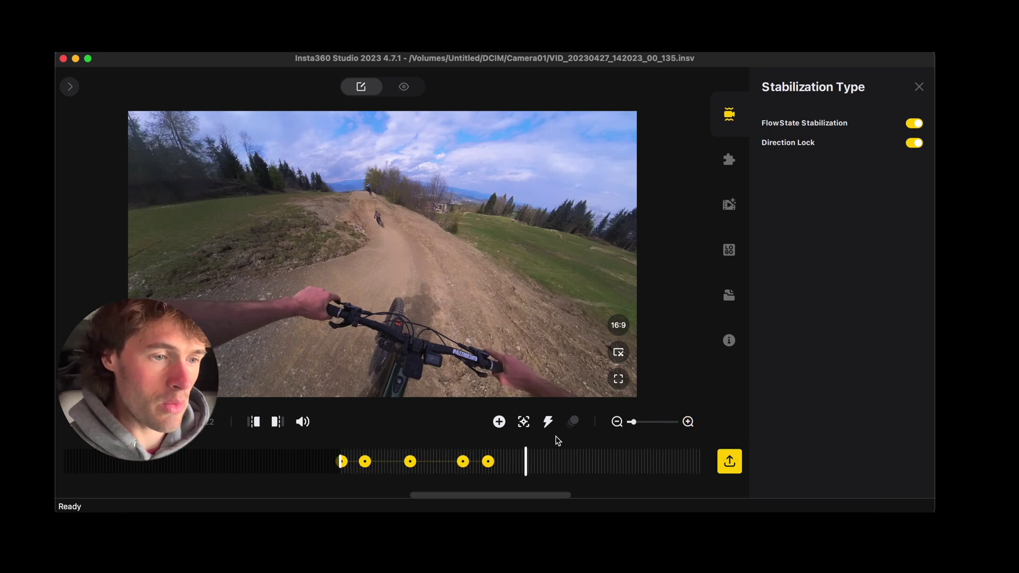
click(439, 461)
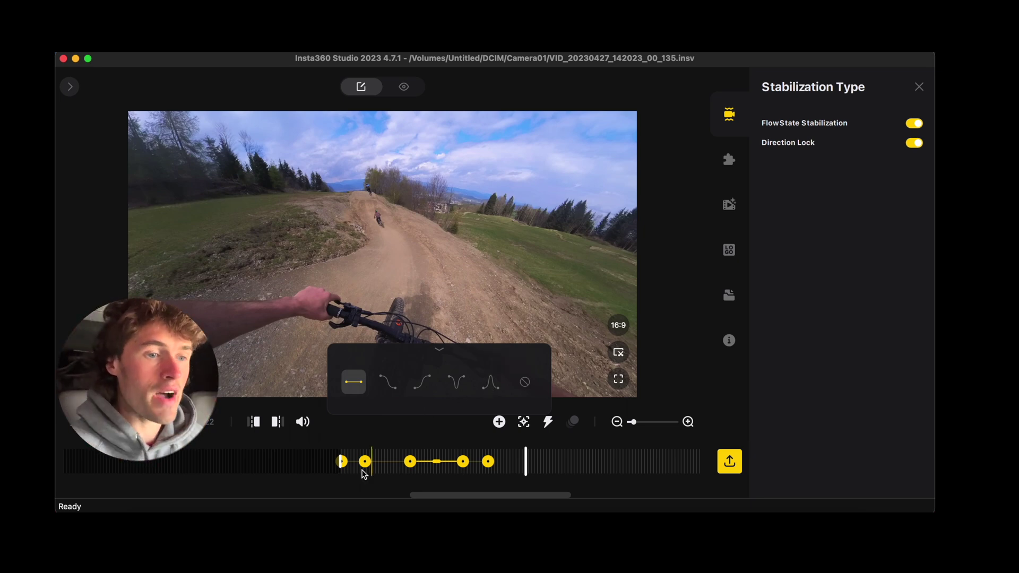
- Preview the first keyframe transition and give it a Fade-In Fade-Out ease
click(390, 462)
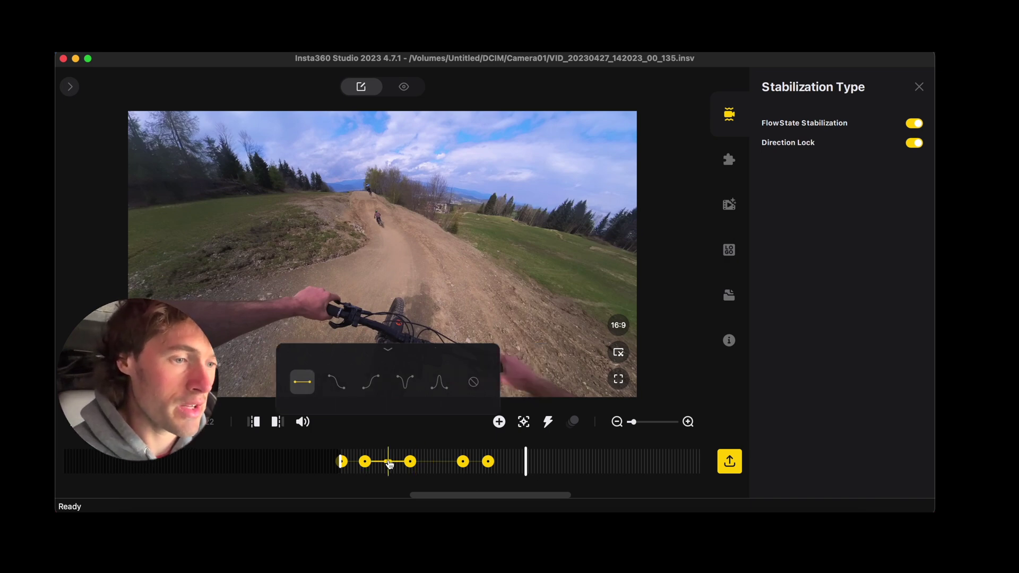
click(368, 452)
key(space)
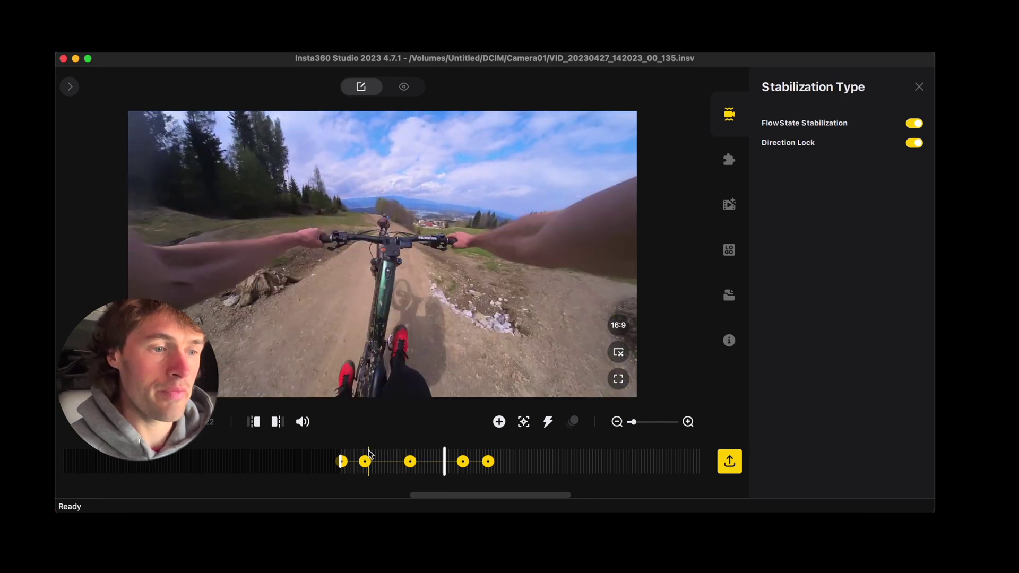
click(382, 461)
click(387, 462)
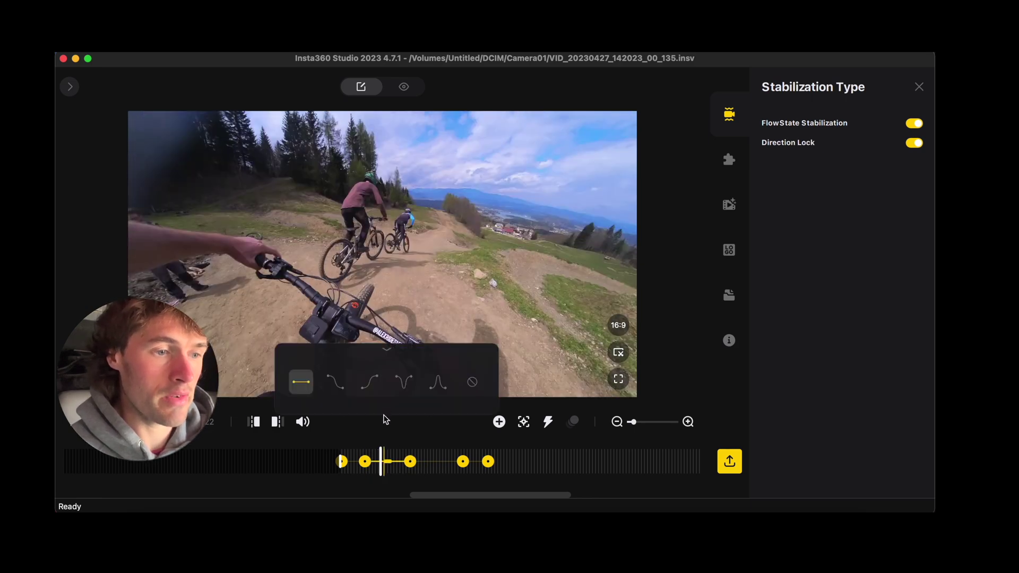
click(439, 383)
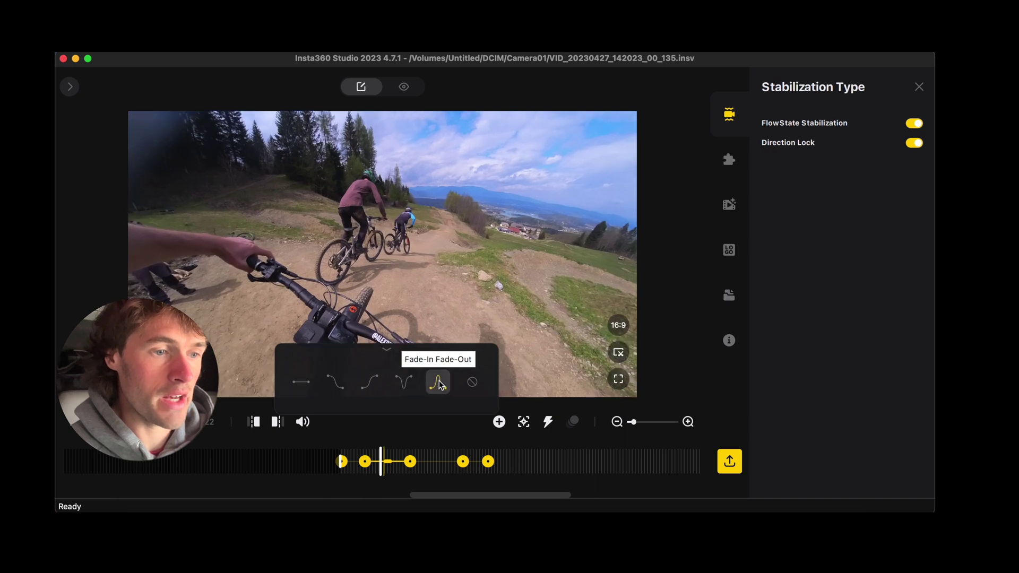
- Set the next transition to Fade-In Fade-Out too and play back the eased move
click(433, 461)
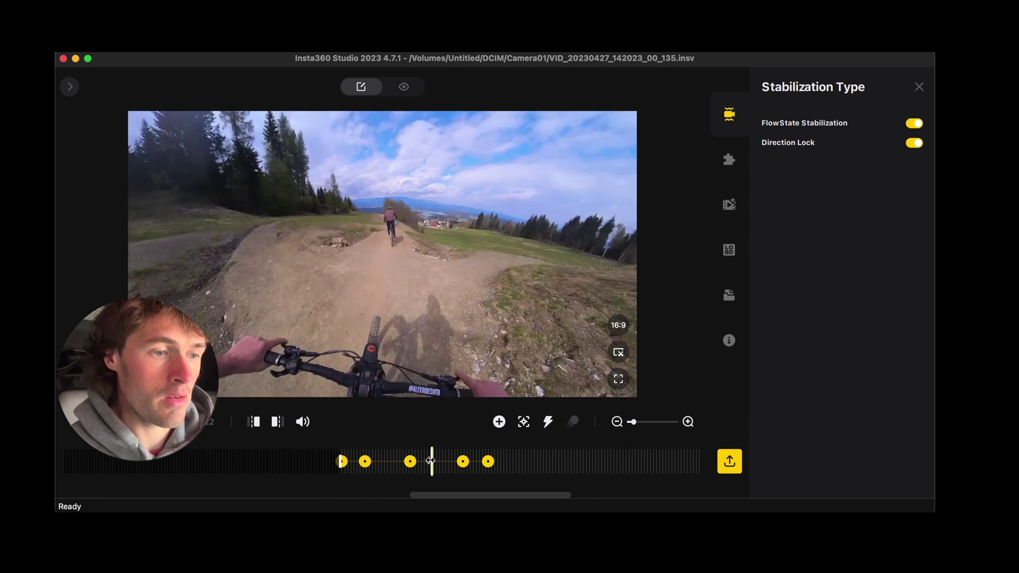
click(436, 462)
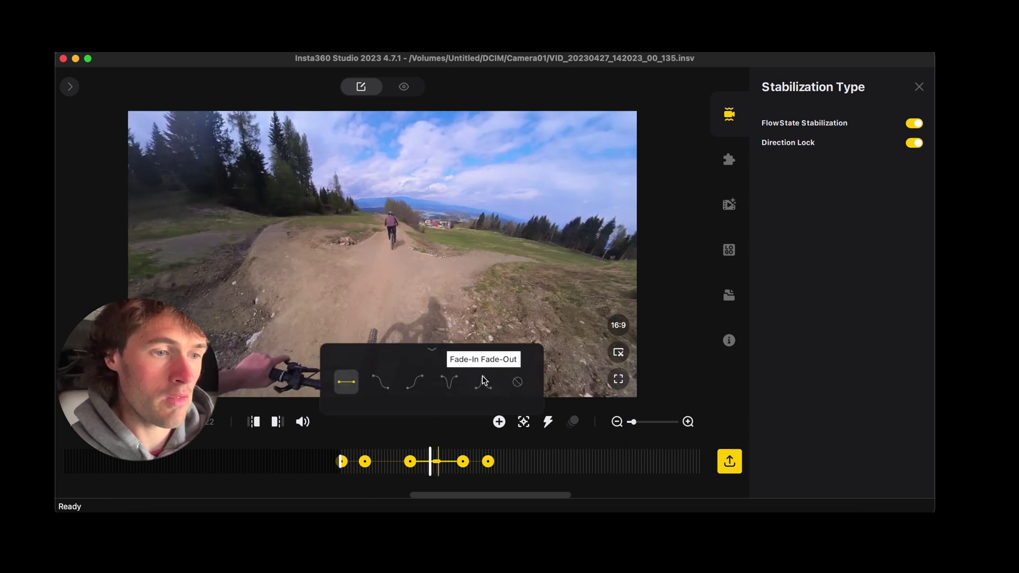
click(484, 381)
click(370, 456)
key(space)
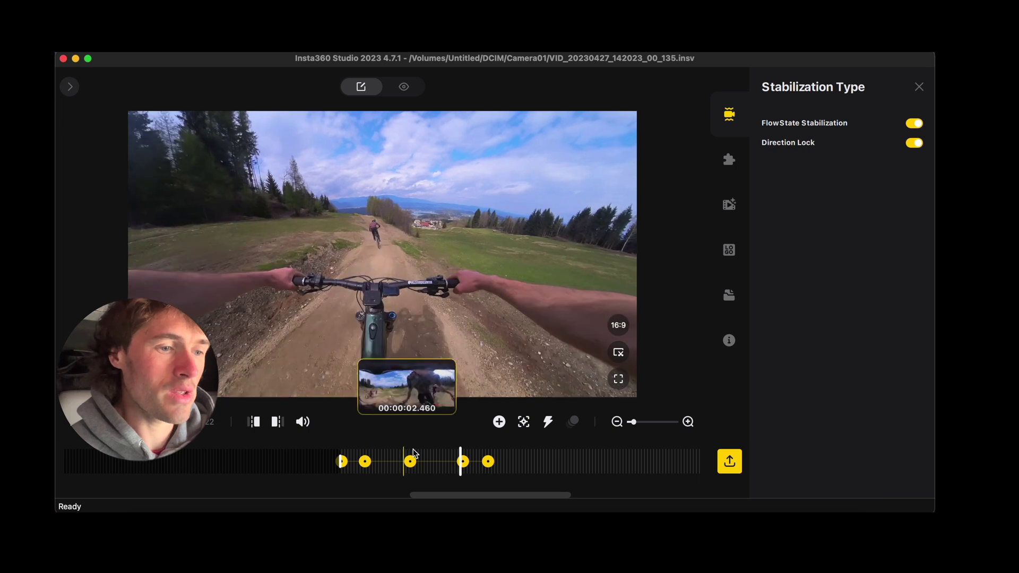
- Make the next two transitions steady, even motion, then close the choices and play forward
click(390, 463)
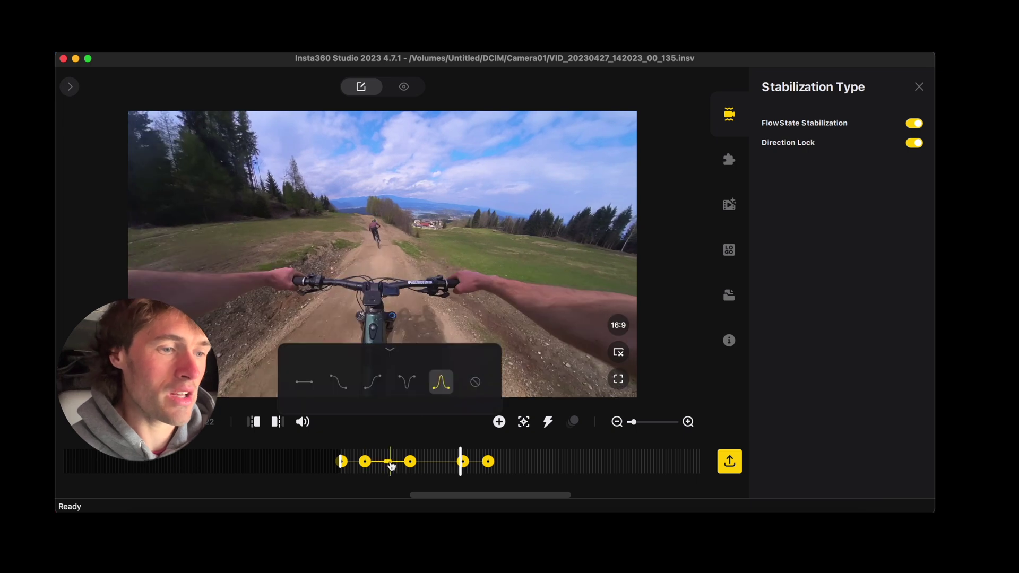
click(434, 463)
click(349, 390)
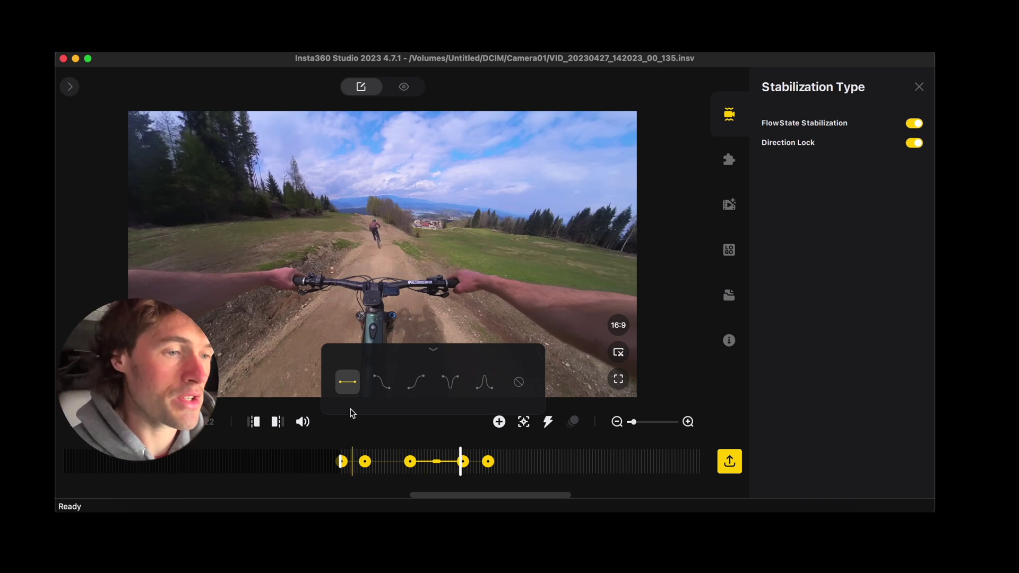
click(462, 446)
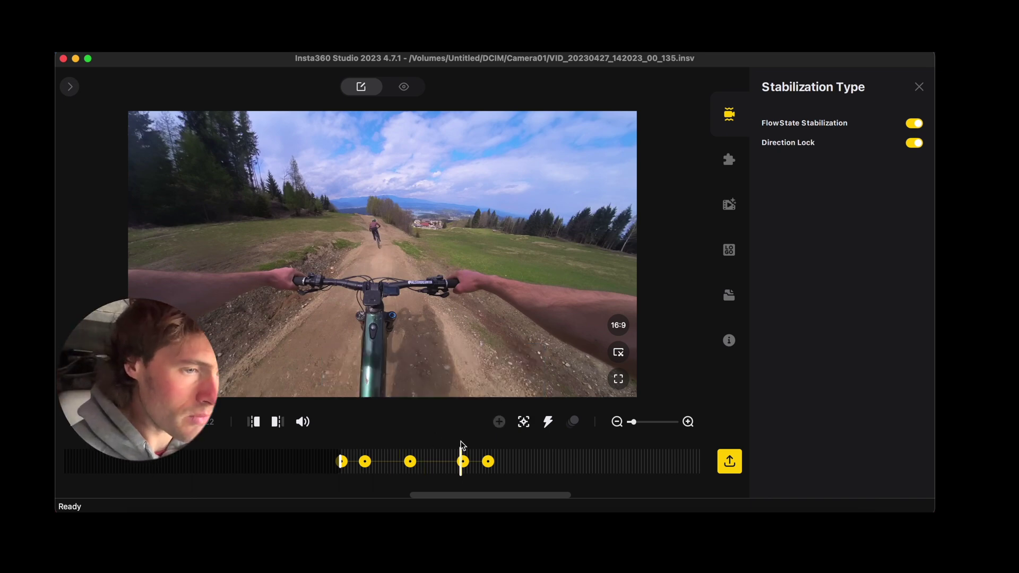
key(space)
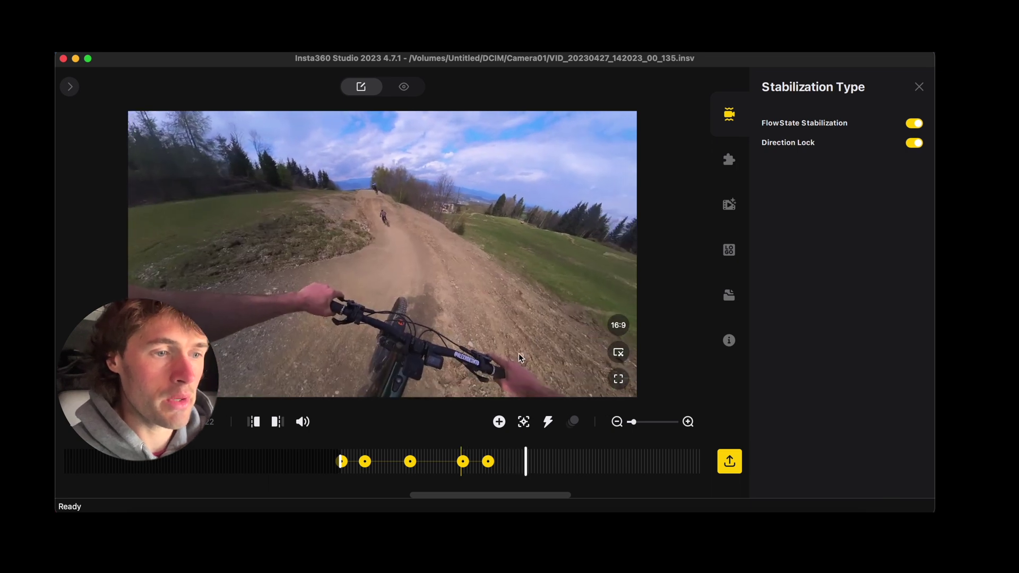
- Add a keyframe, try Tiny Planet, then set Natural View aimed at the riders ahead
click(499, 423)
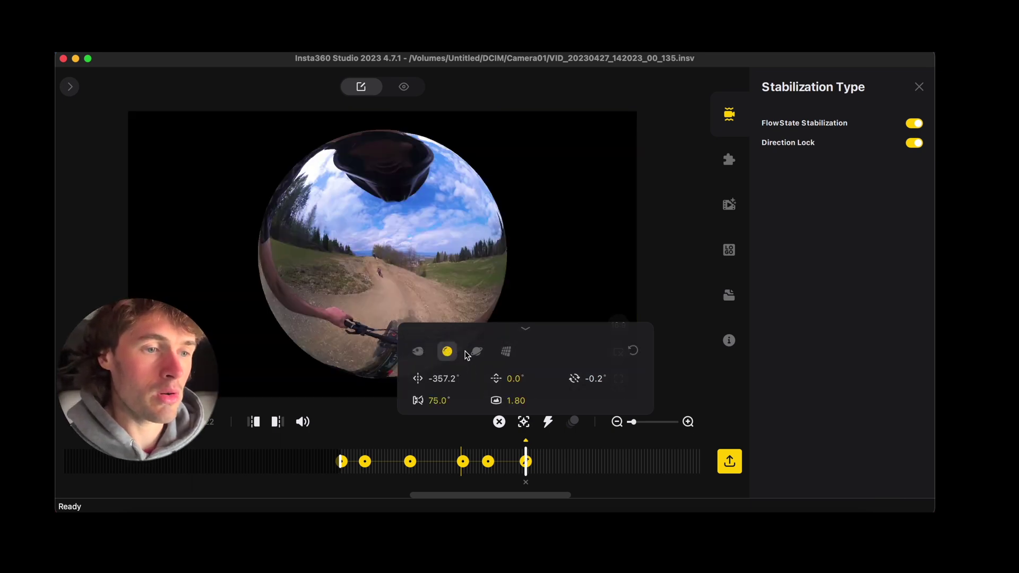
click(475, 353)
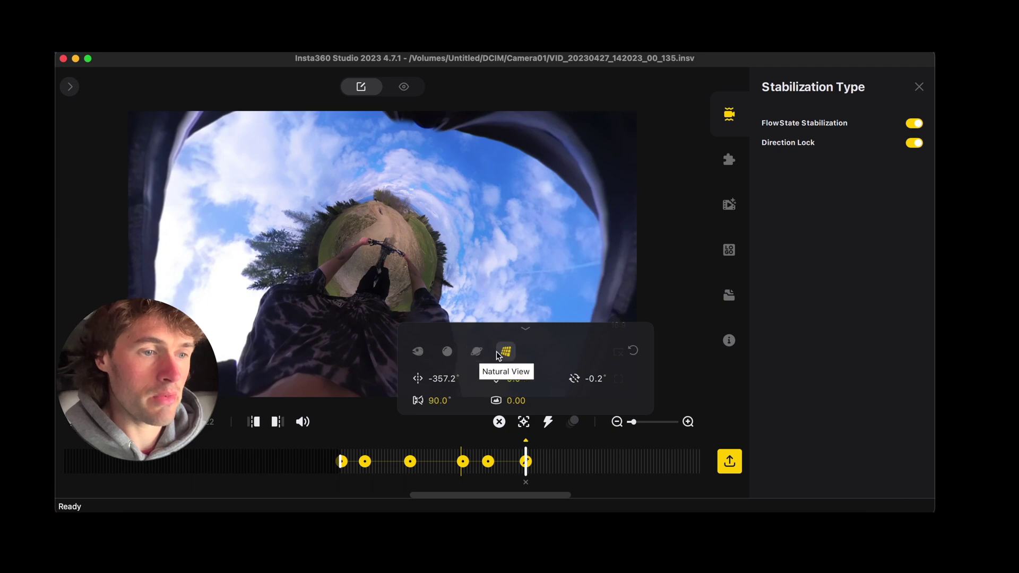
click(505, 352)
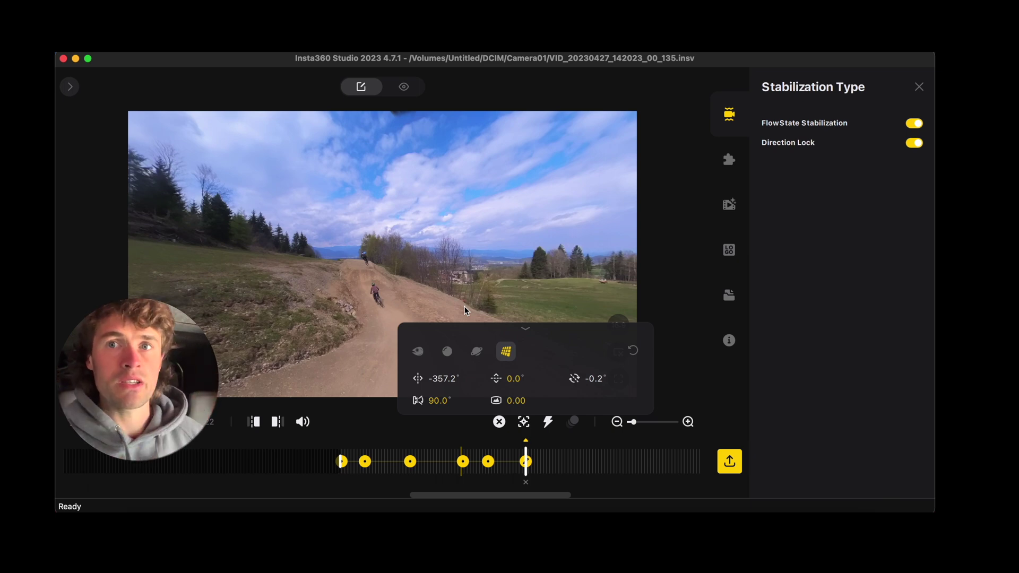
drag(464, 305, 409, 203)
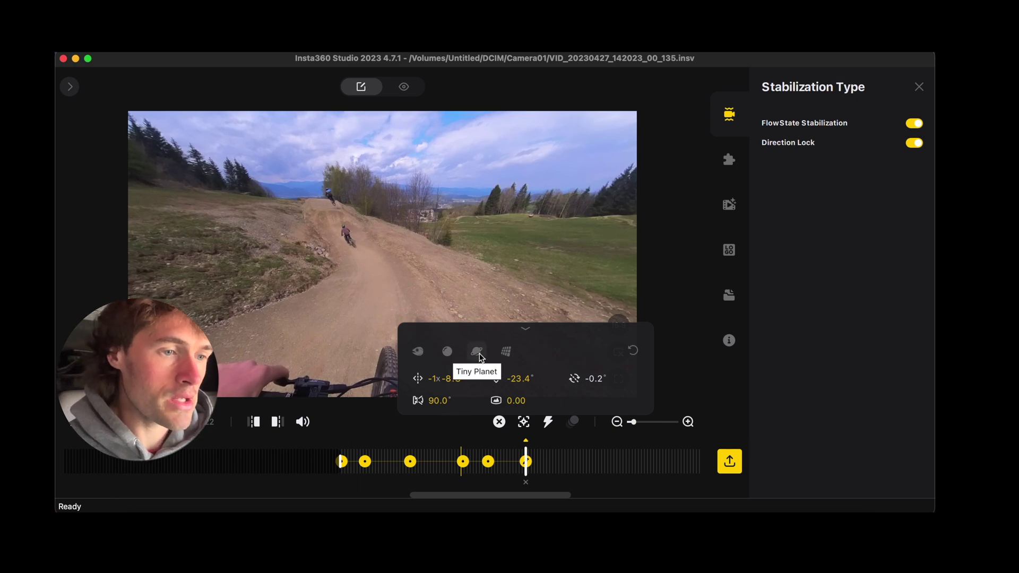
- Reset the keyframe to Default view, narrow the FOV, raise distortion distance to about 0.69 and reduce roll
click(422, 352)
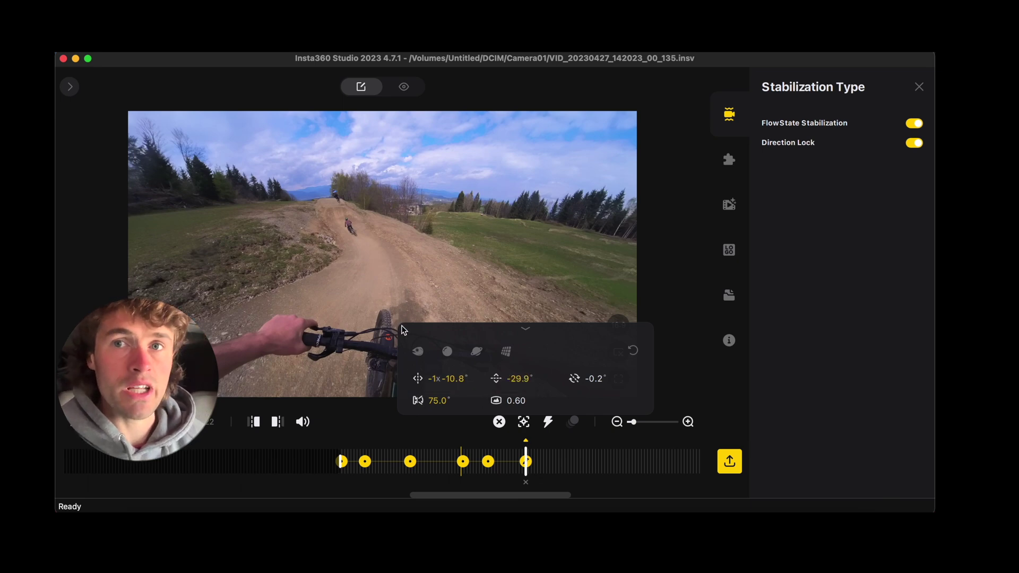
drag(436, 399, 425, 398)
click(440, 401)
drag(513, 399, 524, 380)
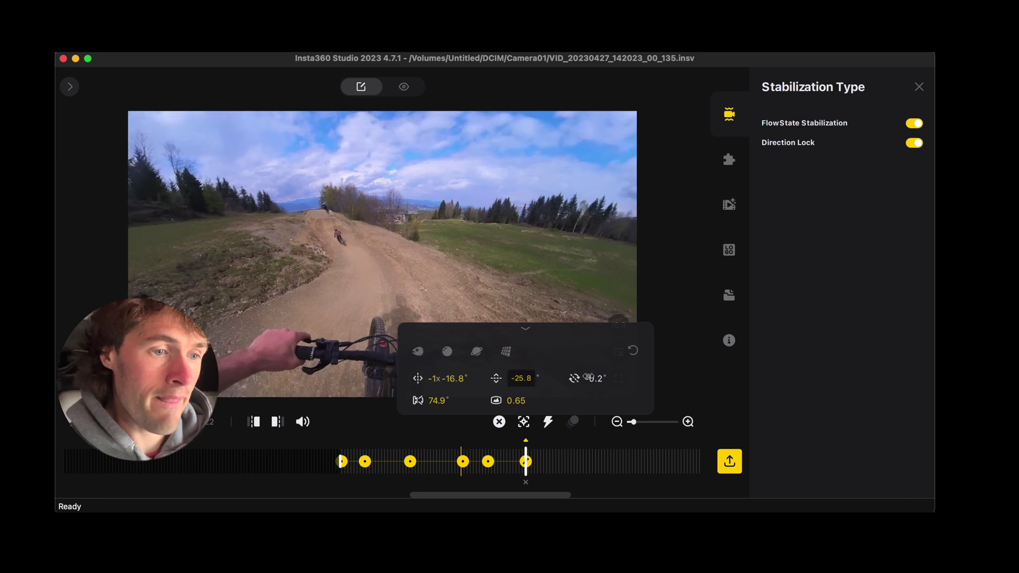
drag(591, 378, 572, 377)
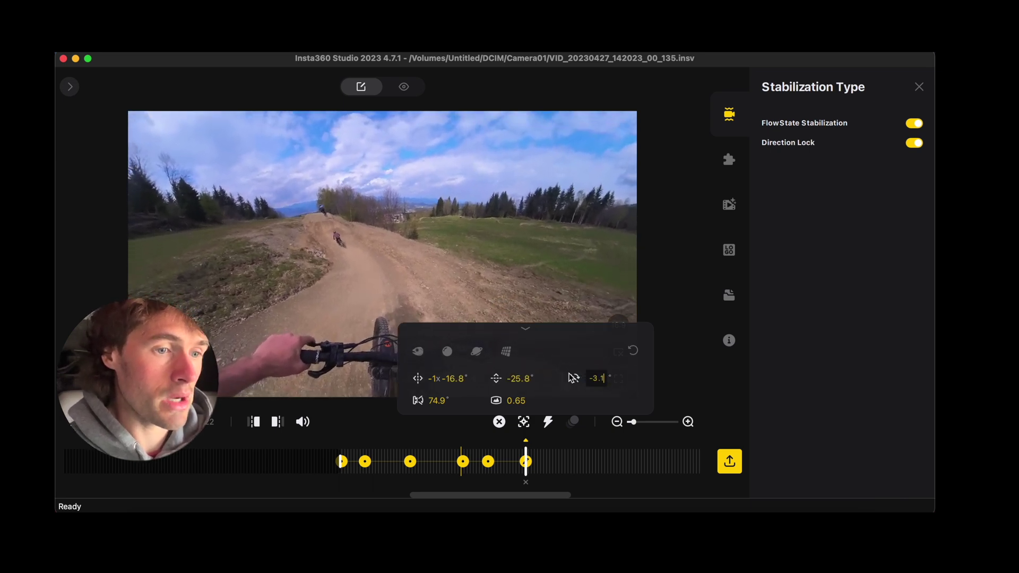
- Reapply Default and tilt the preview down the trail to about -17.5° pan, -21.8° tilt, -3.1° roll
click(418, 353)
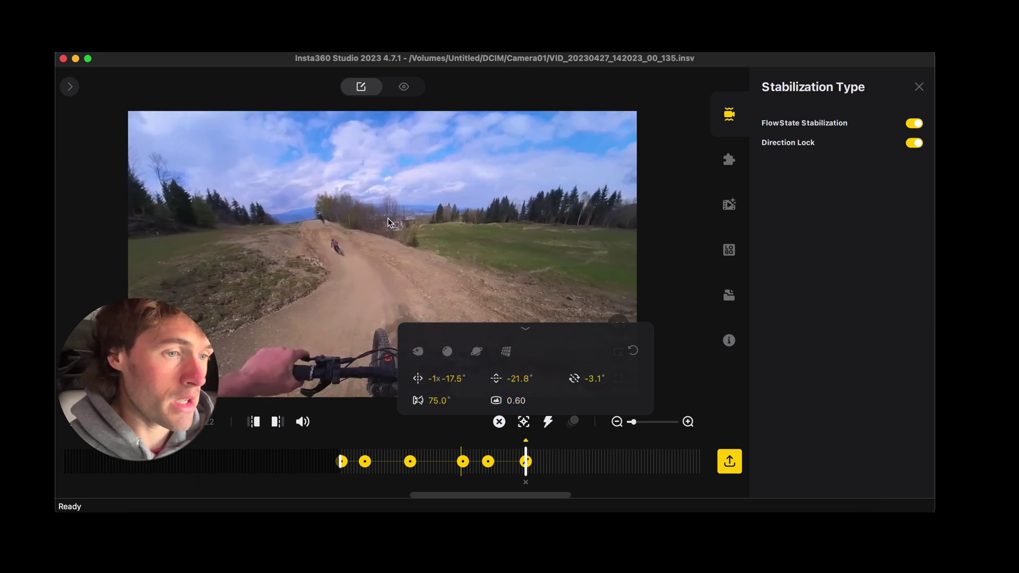
drag(387, 217, 387, 198)
click(525, 331)
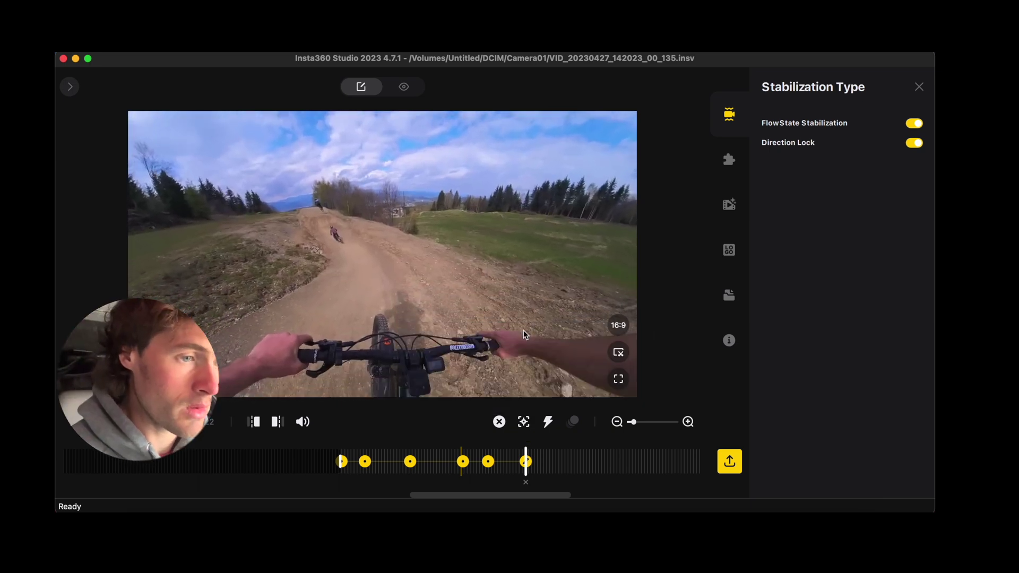
drag(435, 278, 424, 263)
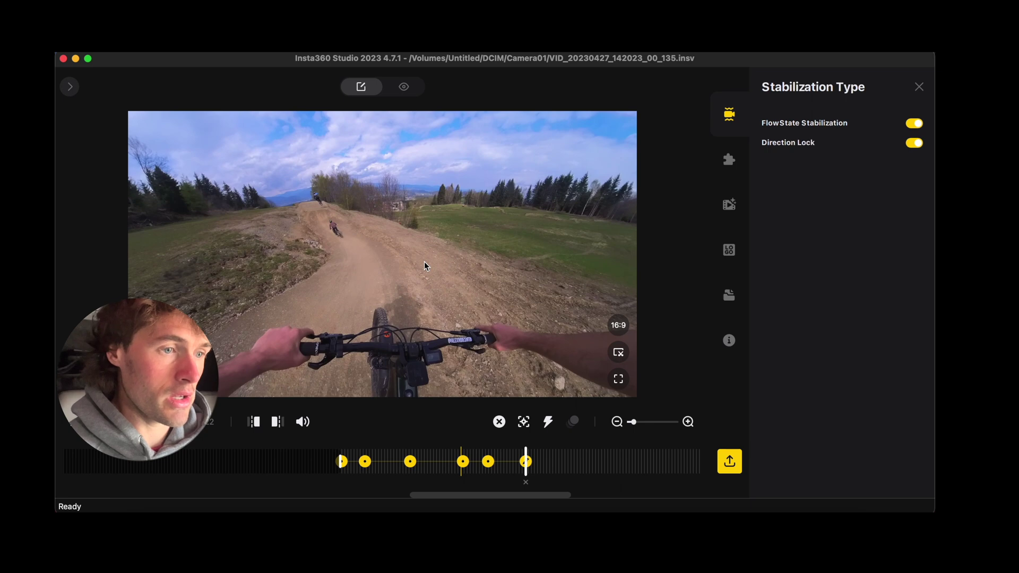
- Play through the ride, levelling and tilting the view along the trail, and add a keyframe
key(space)
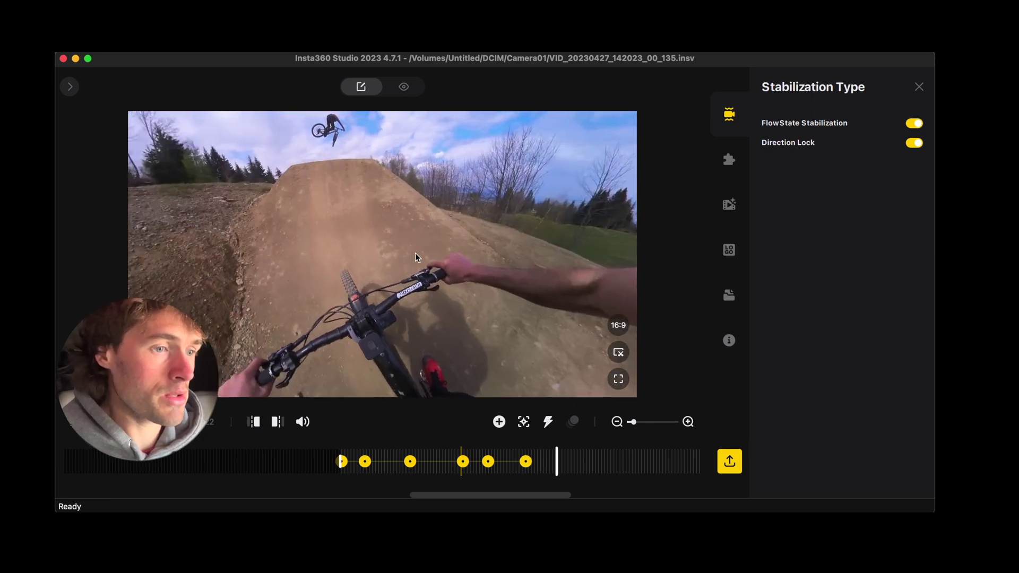
drag(422, 254, 508, 291)
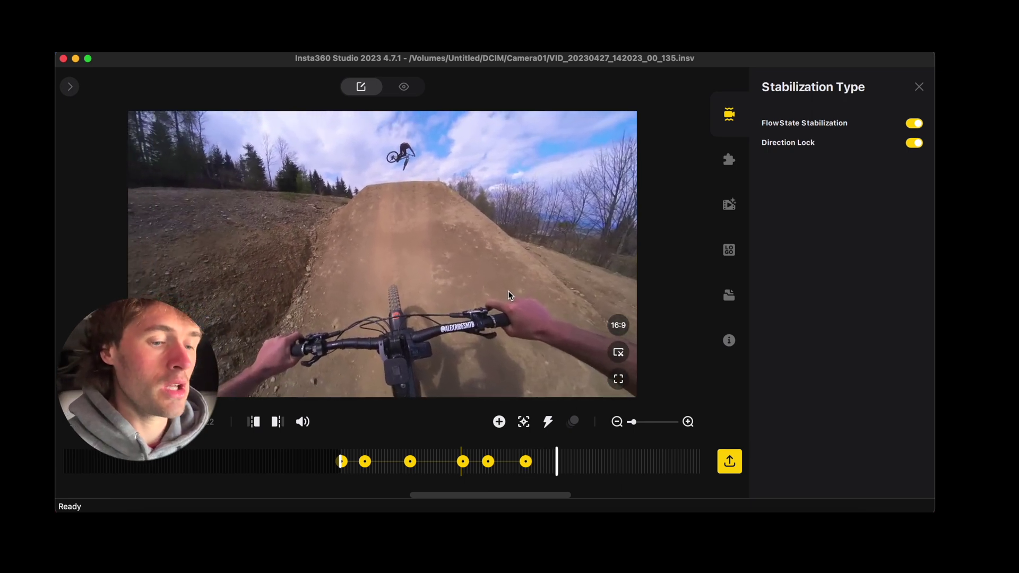
key(space)
key(space)
drag(372, 269, 371, 216)
key(space)
key(space)
key(space)
drag(425, 241, 422, 231)
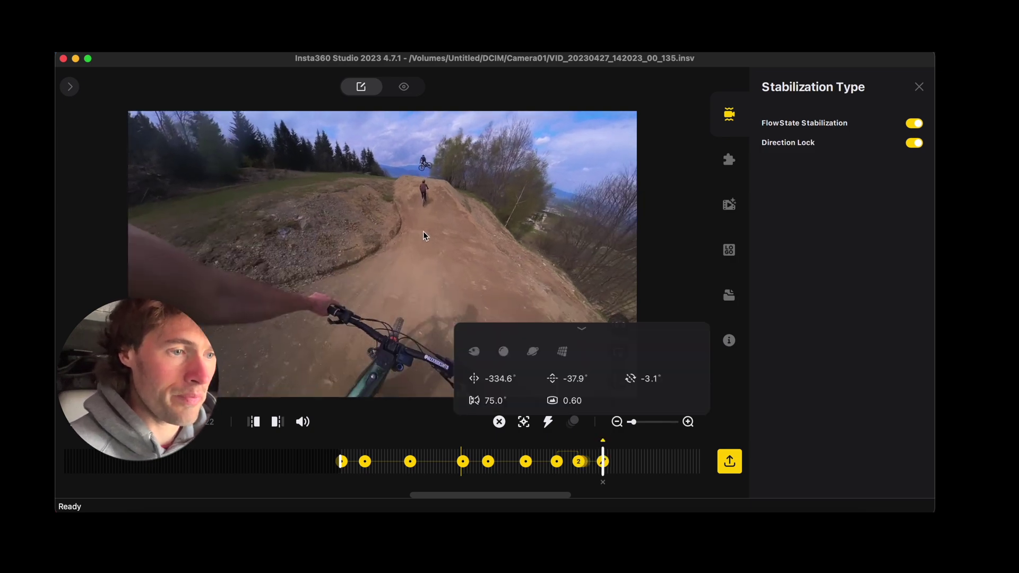
key(space)
key(space)
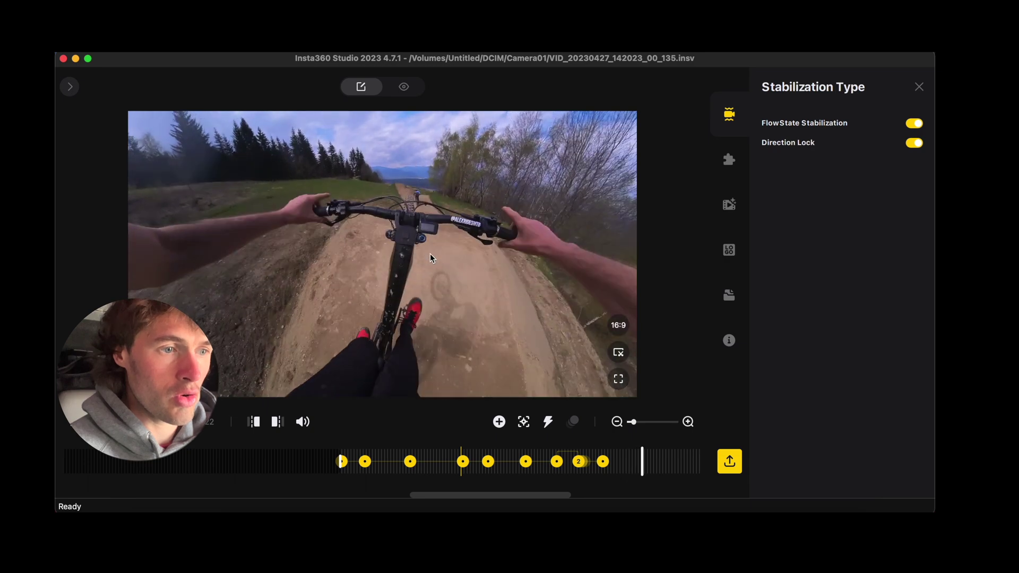
mouse_move(430, 255)
mouse_down()
mouse_move(430, 285)
mouse_move(424, 257)
mouse_move(444, 262)
mouse_up()
key(space)
key(space)
key(space)
key(space)
- Add another keyframe later in the ride, panned toward the riders at -326.0° pan, -30.7° tilt
key(space)
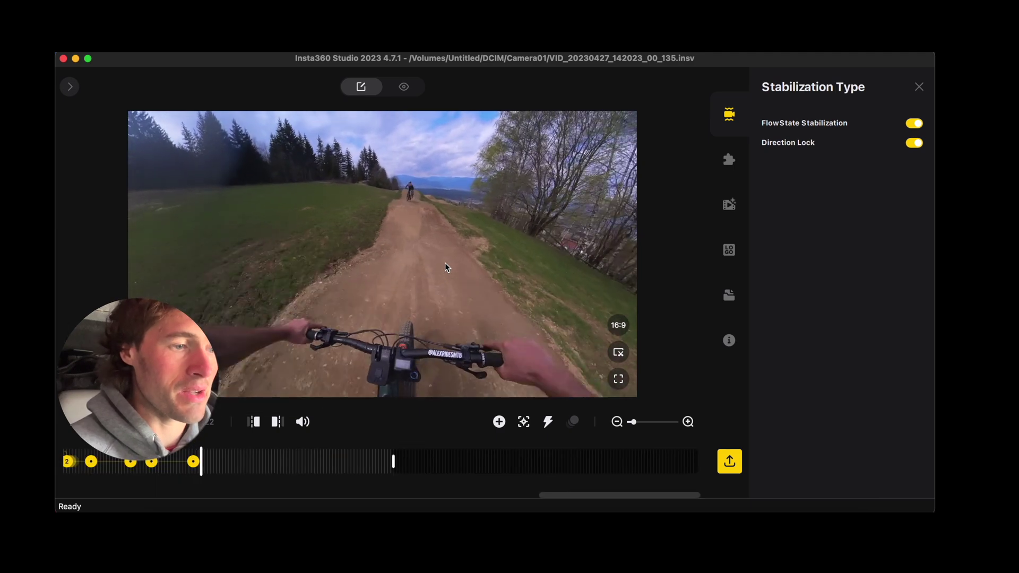
key(space)
drag(445, 263, 432, 270)
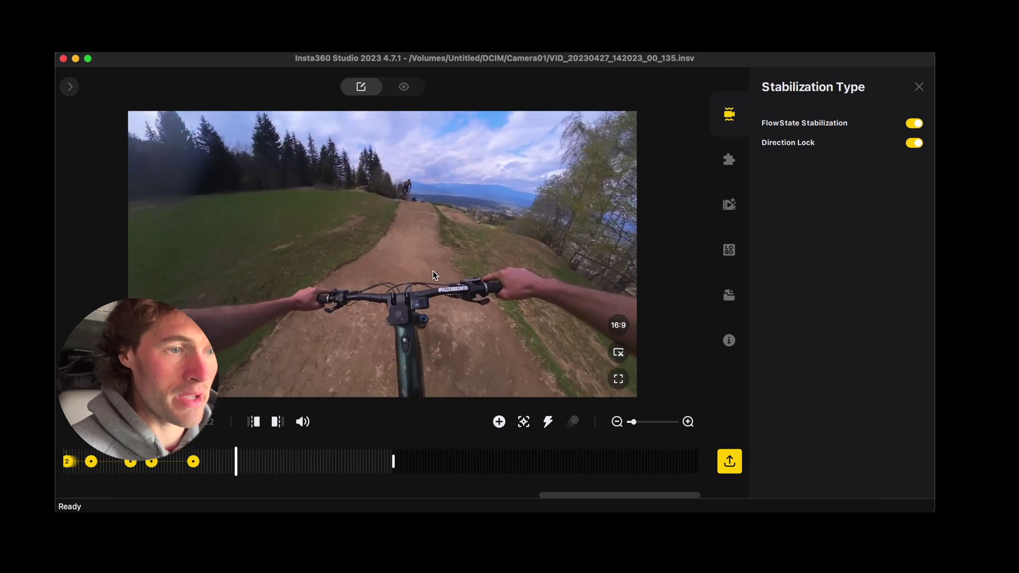
key(space)
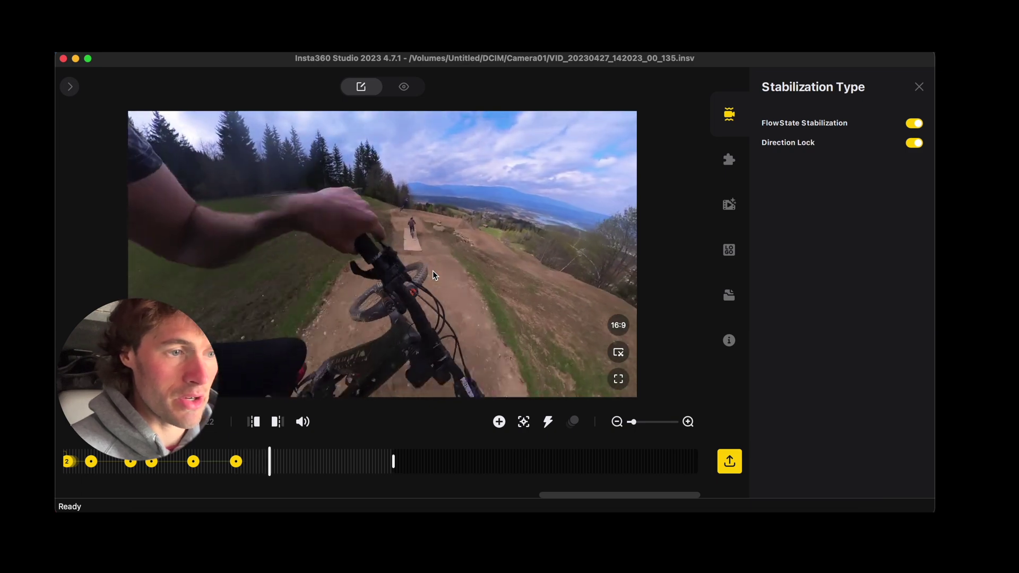
key(space)
drag(410, 272, 408, 262)
key(space)
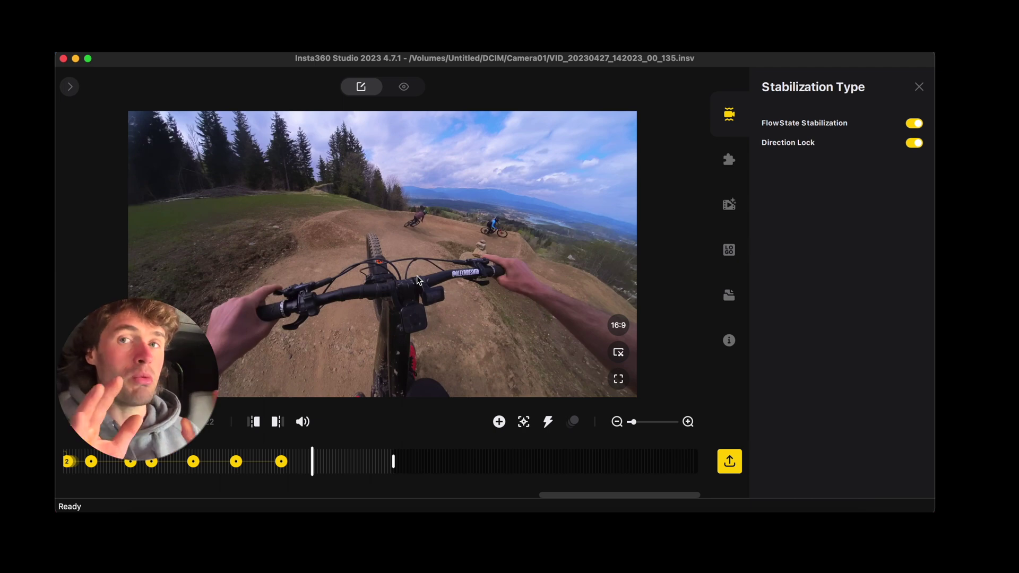
drag(416, 276, 429, 280)
key(space)
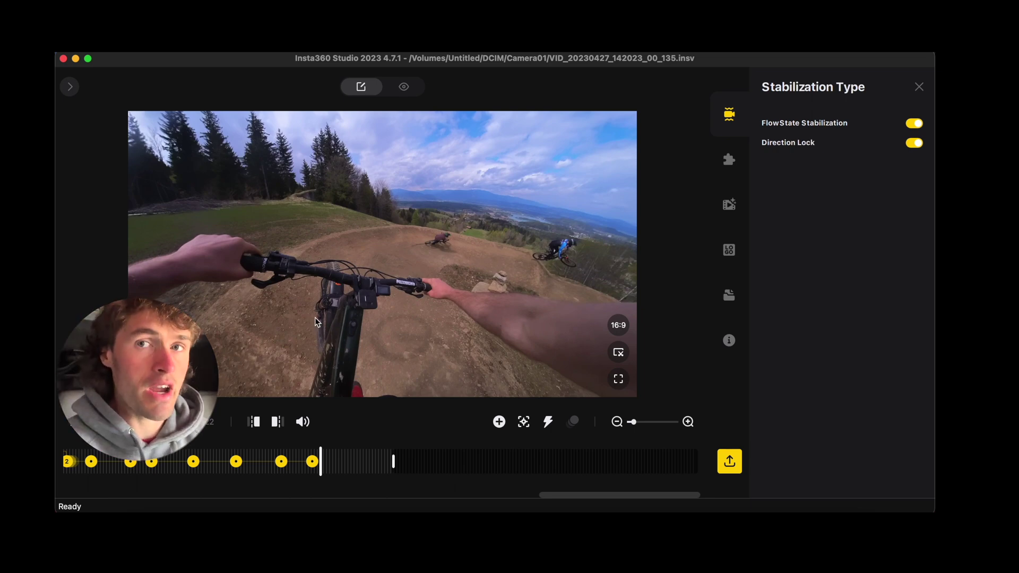
click(314, 318)
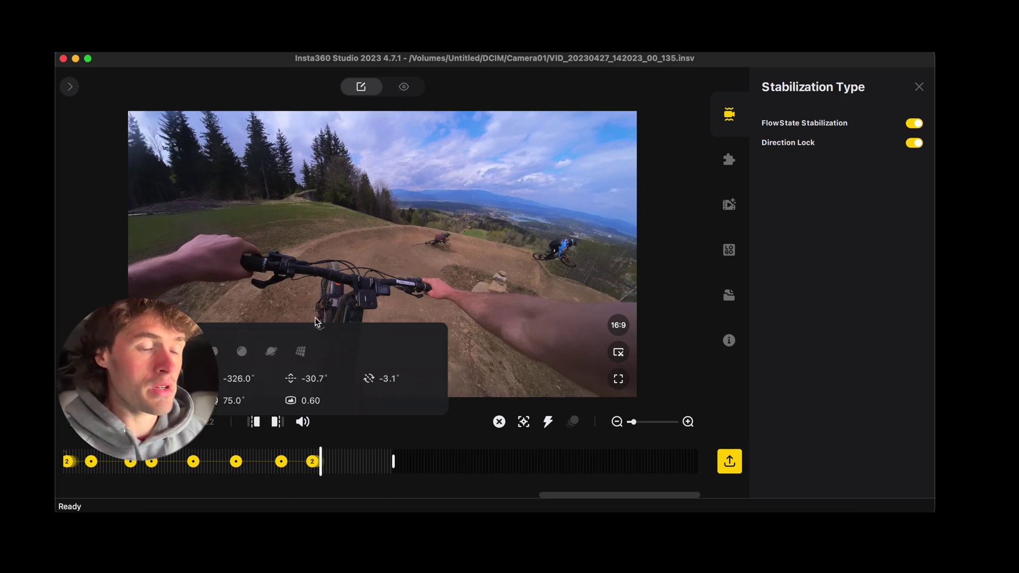
key(space)
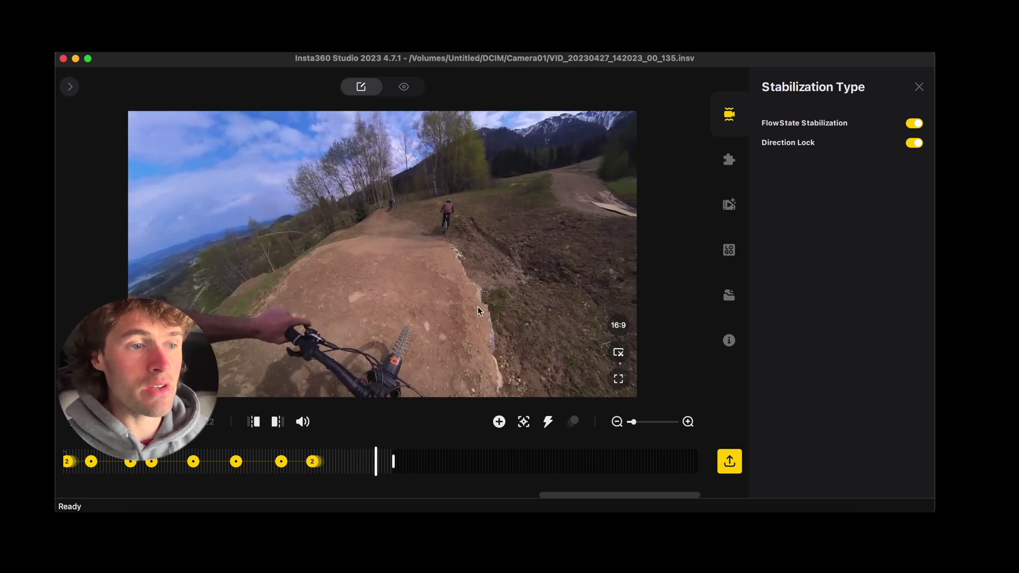
- Scrub back to an earlier trail moment and drag a reframing keyframe earlier in the clip
scroll(180, 454, left, 5)
click(179, 457)
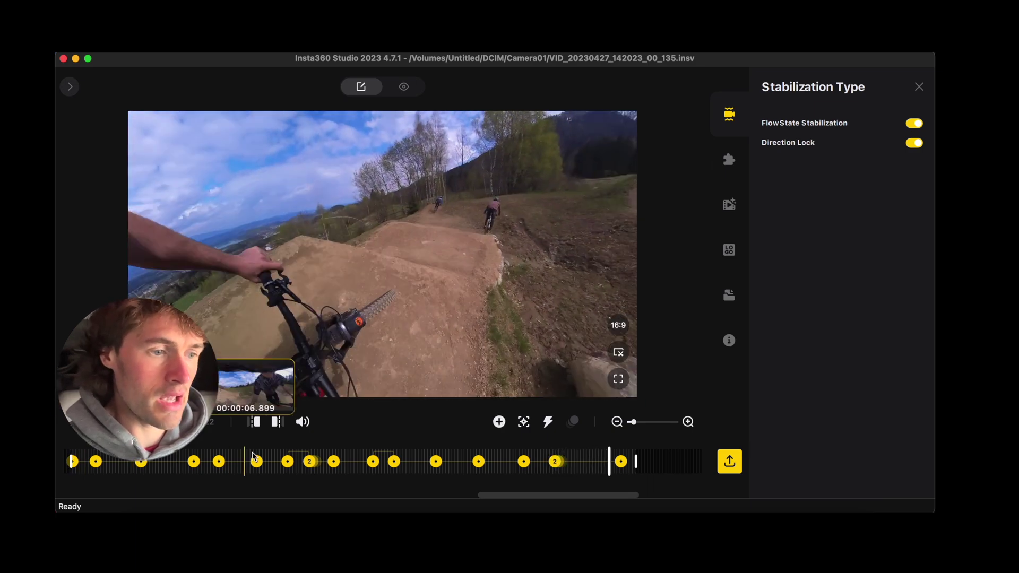
click(271, 456)
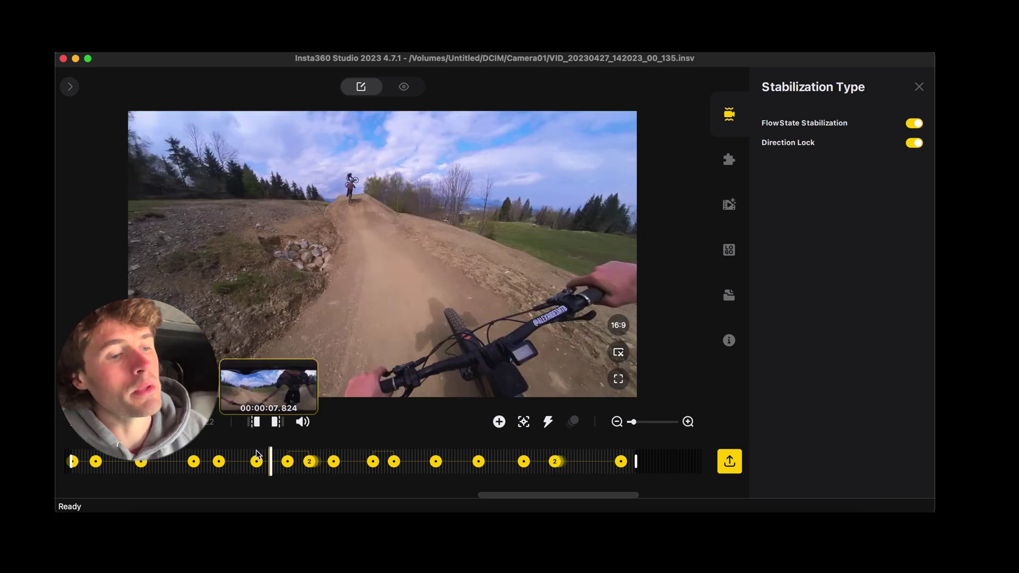
click(179, 455)
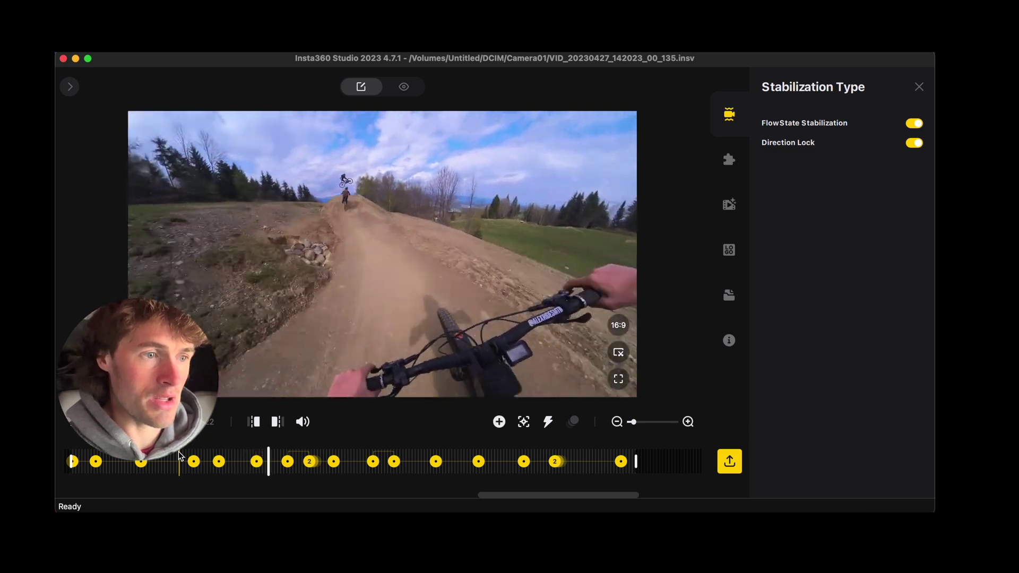
click(179, 457)
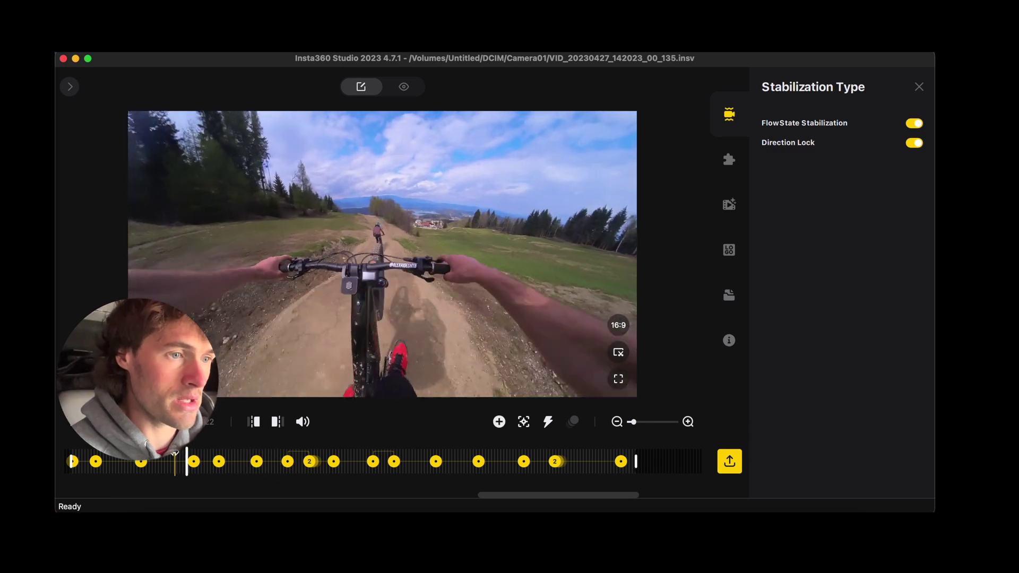
click(195, 462)
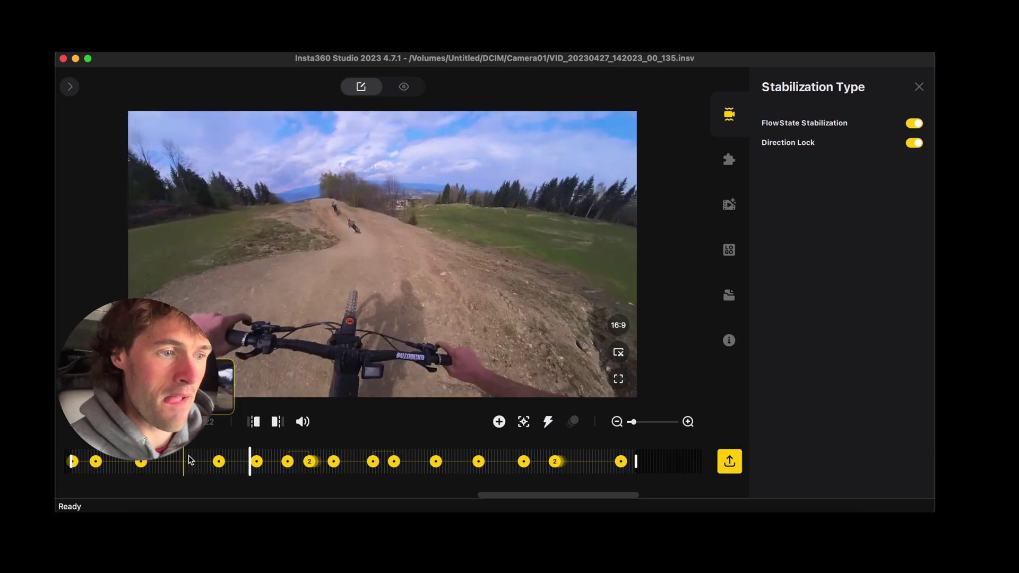
drag(219, 461, 156, 462)
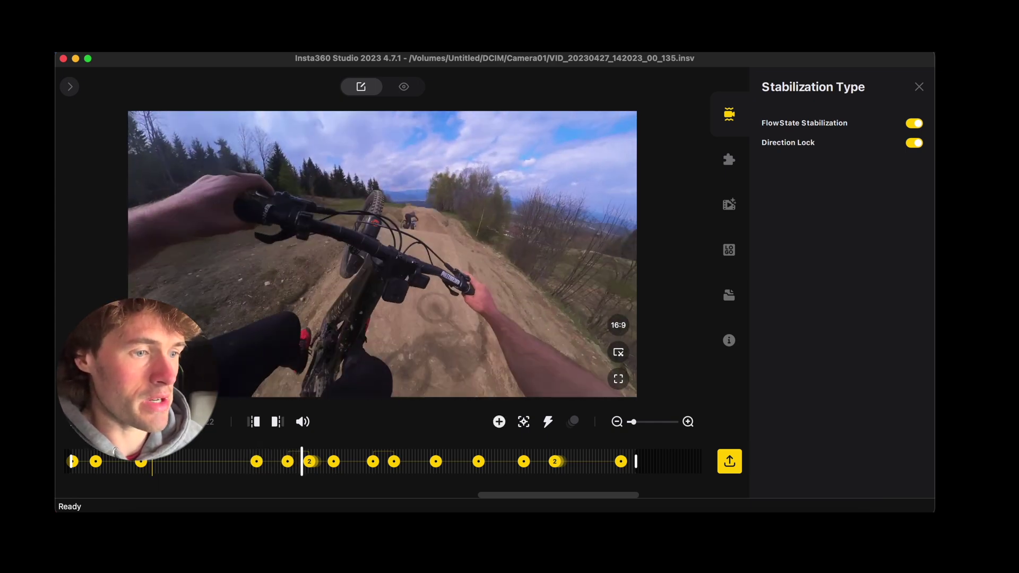
- Play back the reframed section, then swap the Stabilization panel for the Stitching settings
click(242, 456)
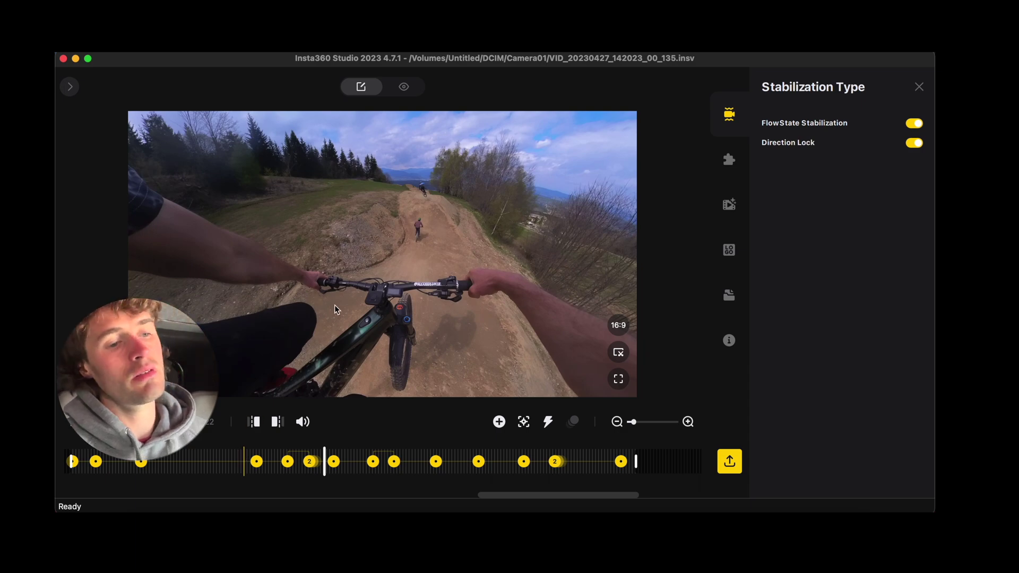
key(space)
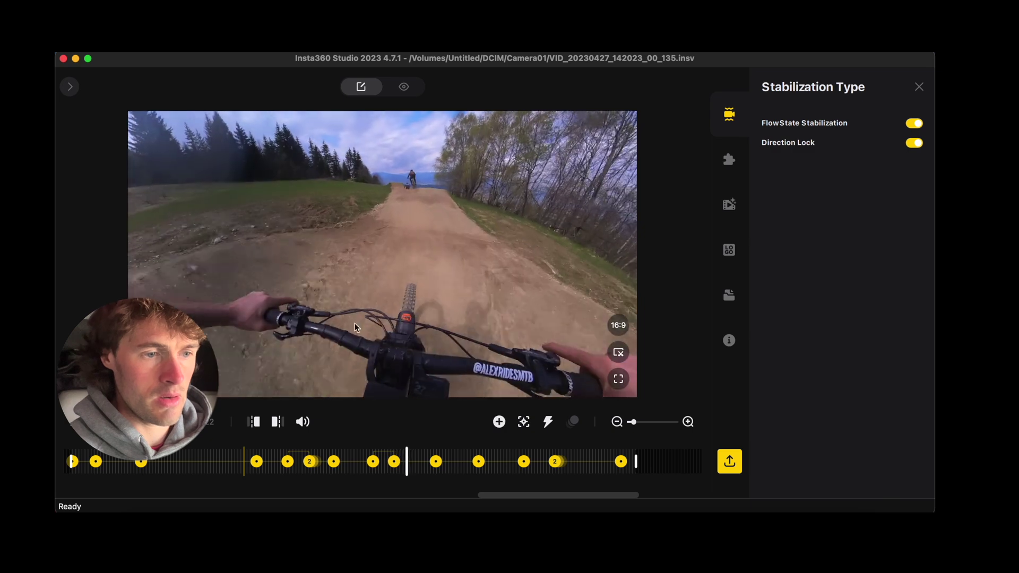
key(space)
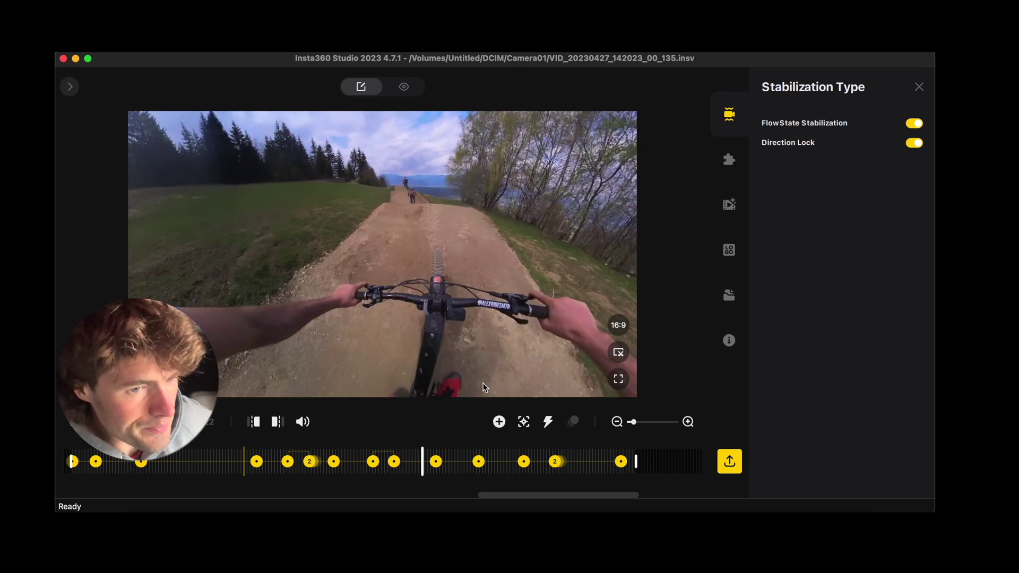
click(919, 86)
click(913, 159)
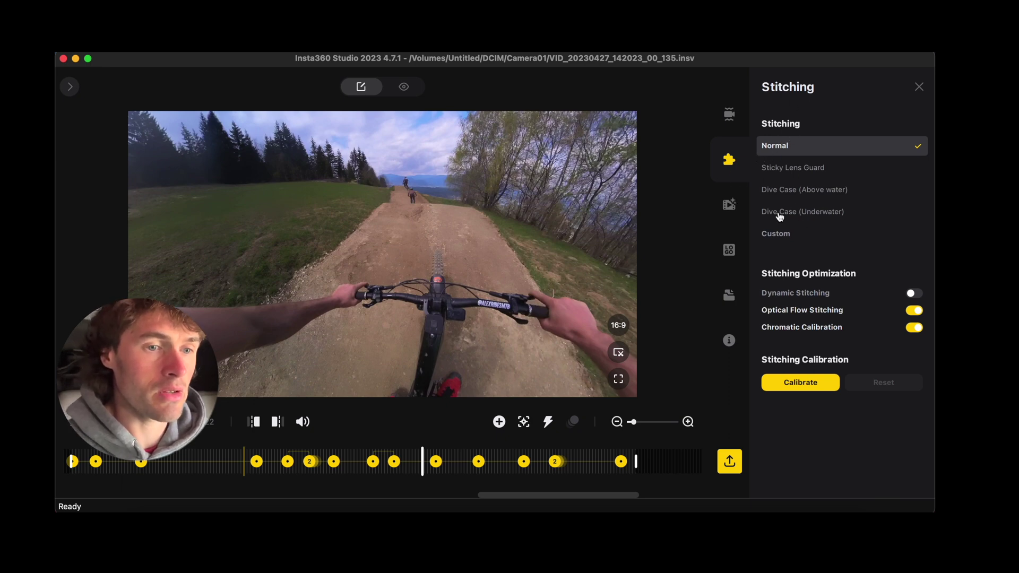
- Show the Media Processing panel with Color Plus, Clarity Plus and AquaVision 2.0 options
click(730, 204)
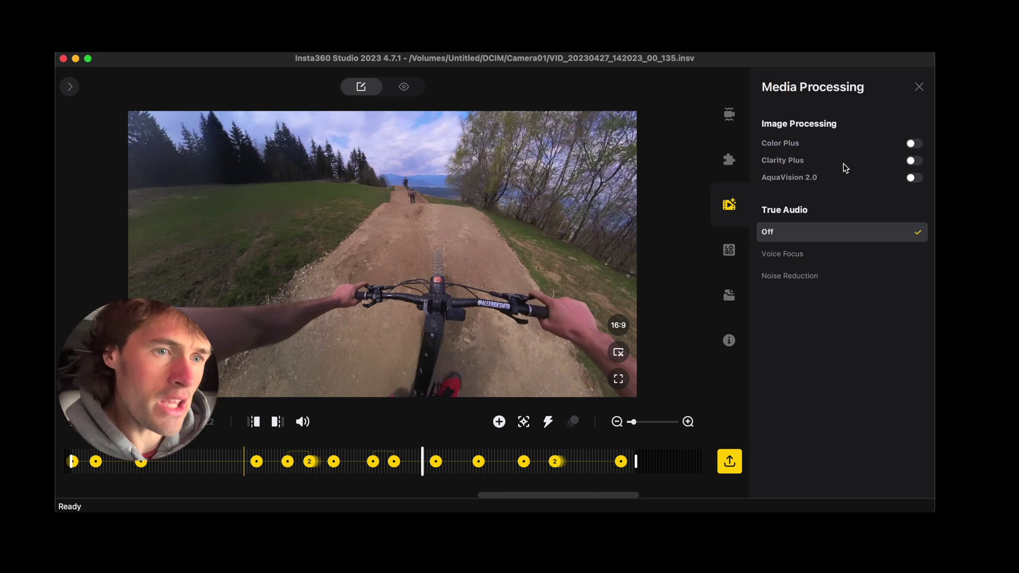
- Try Color Plus at several strengths, turn it off, and enable Clarity Plus at strength 6
click(913, 145)
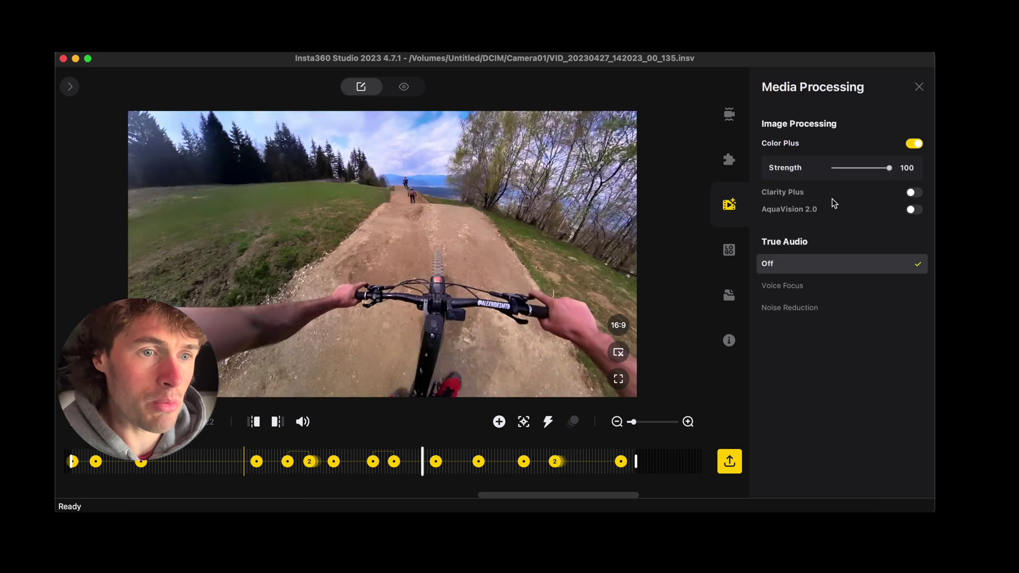
drag(852, 169, 839, 195)
click(911, 147)
click(914, 162)
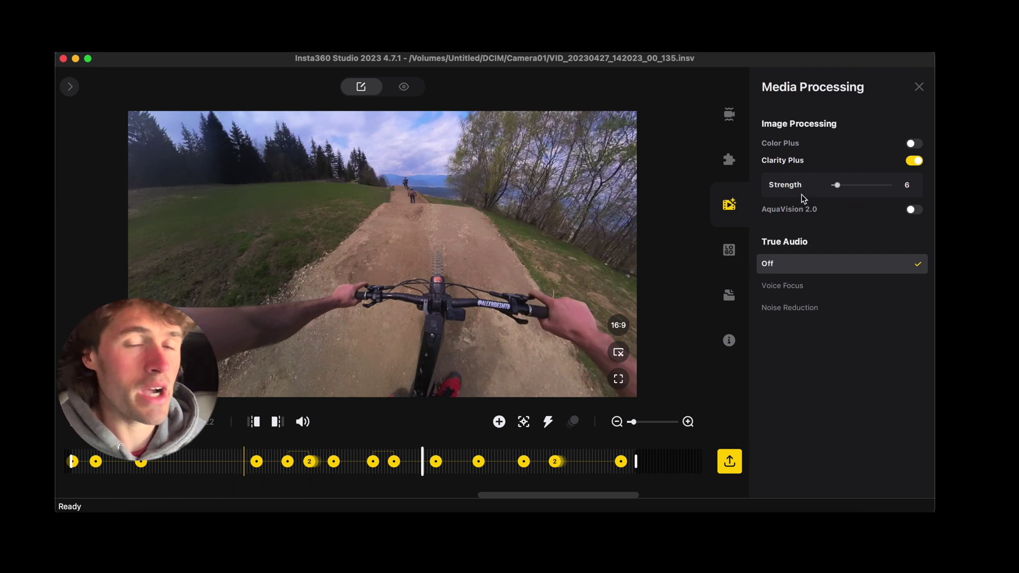
- Apply the Style 9 logo watermark after previewing Styles 1 and 7, then show Project Management
click(736, 247)
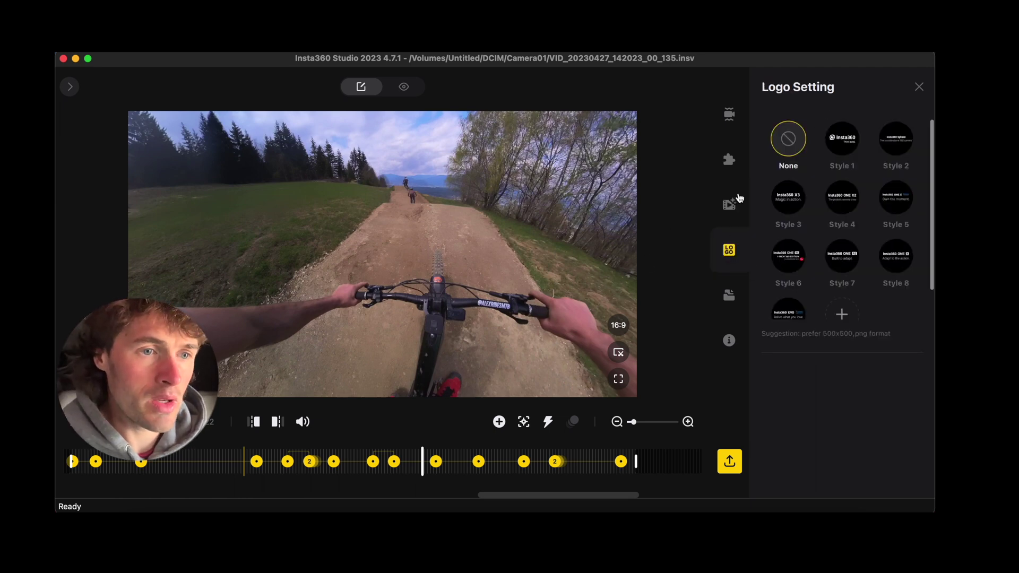
click(823, 130)
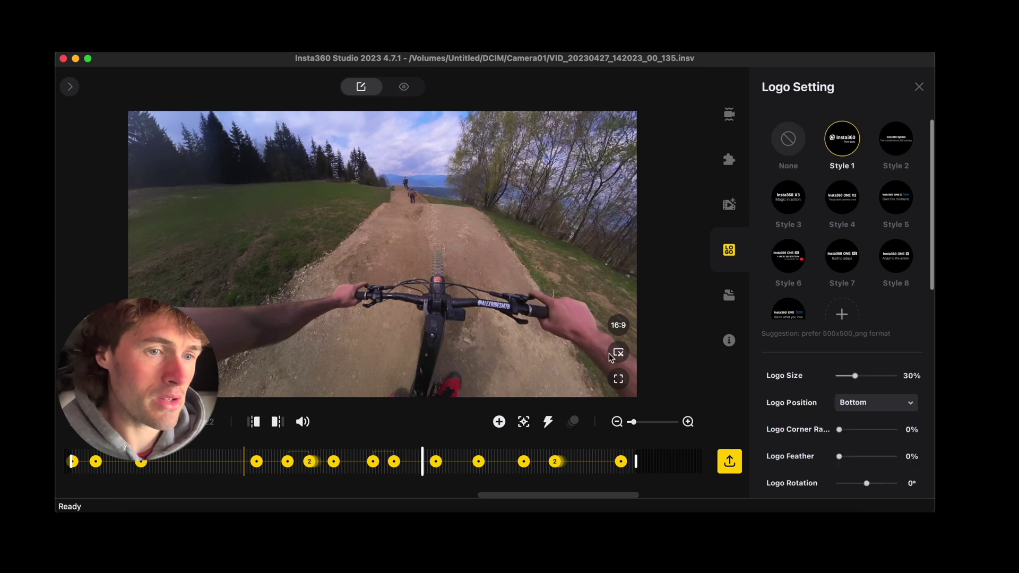
click(825, 260)
click(828, 148)
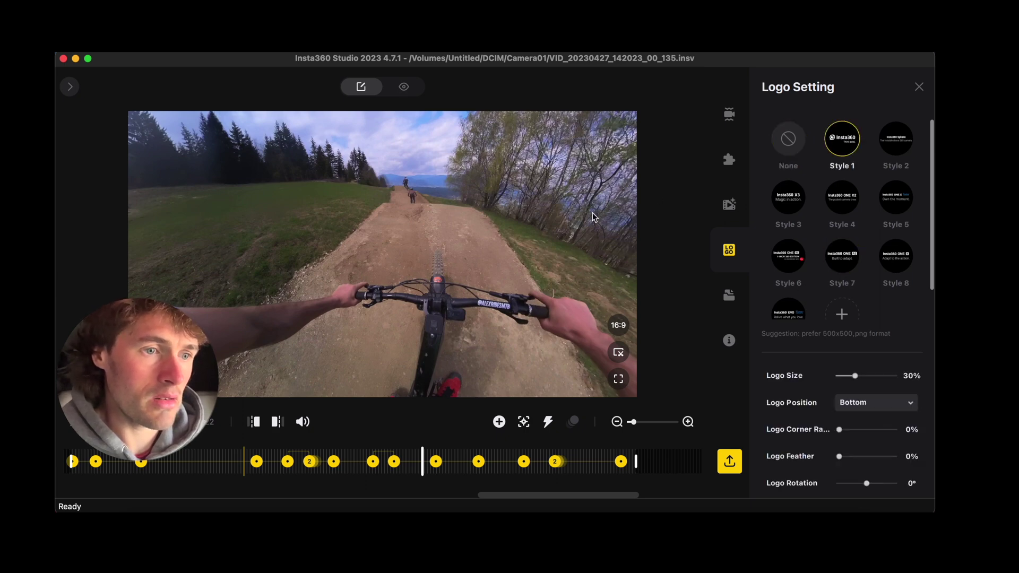
click(786, 315)
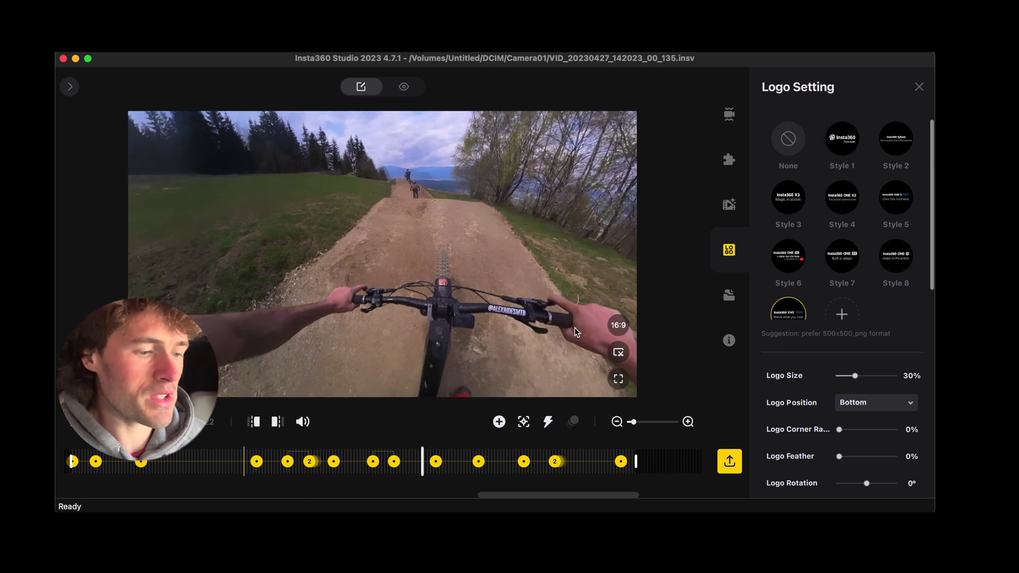
scroll(847, 190, down, 2)
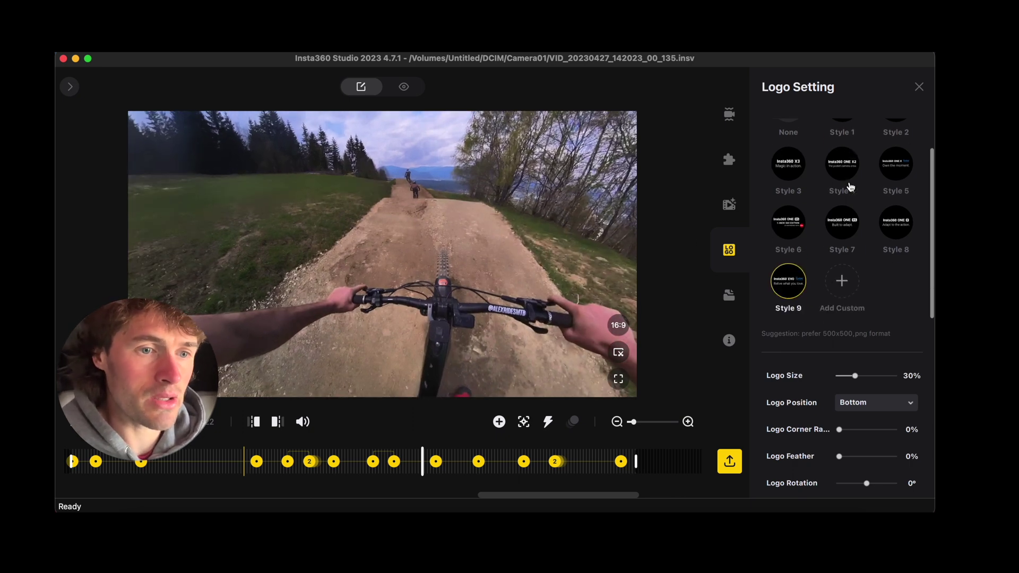
click(729, 296)
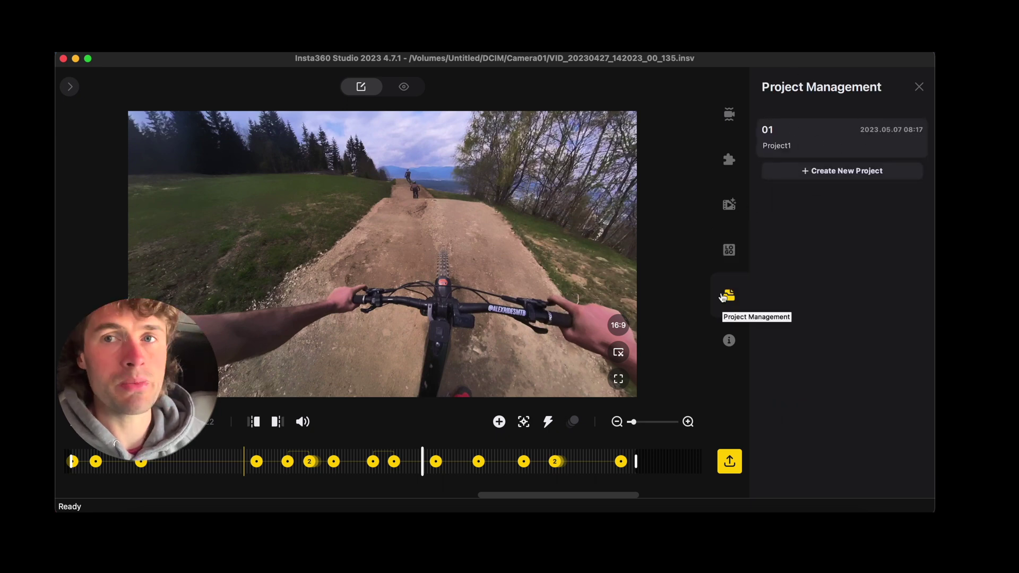
- Check the clip's File Properties, then close the panel to return to the media library
click(728, 340)
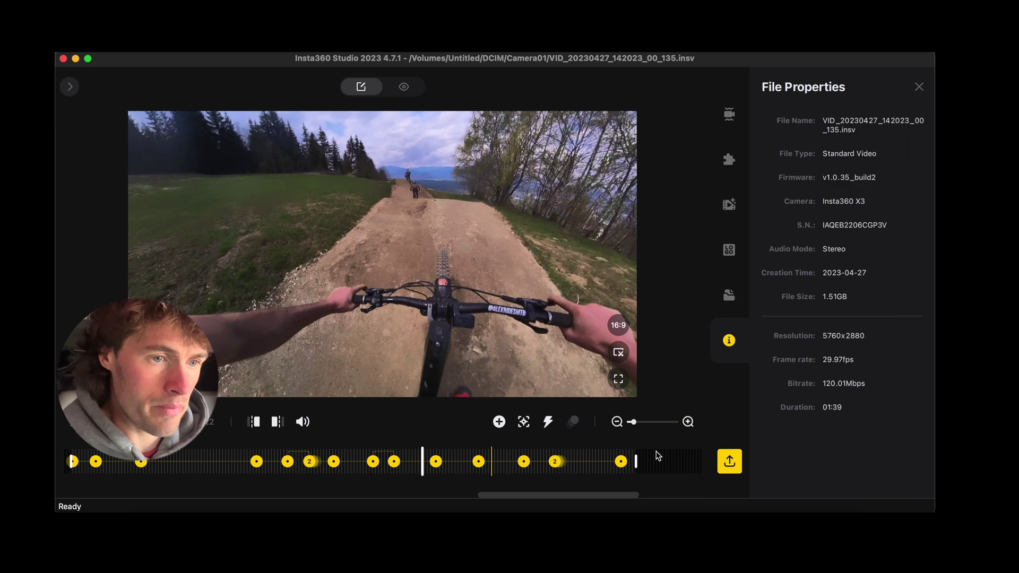
click(919, 86)
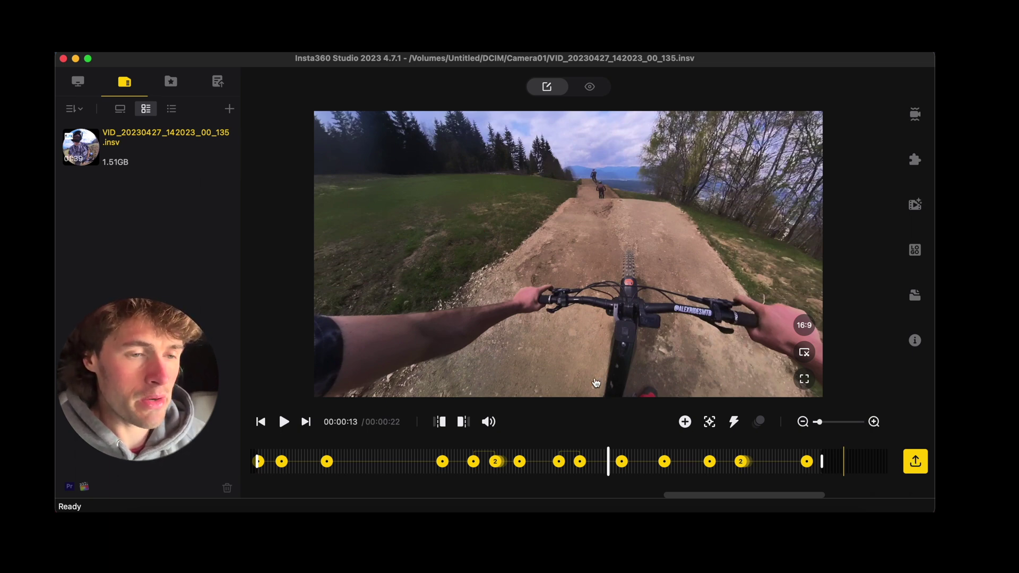
- Open Video Export Settings with Cmd+E and keep the 4K preset at 3840×2160, H.264
key(super+e)
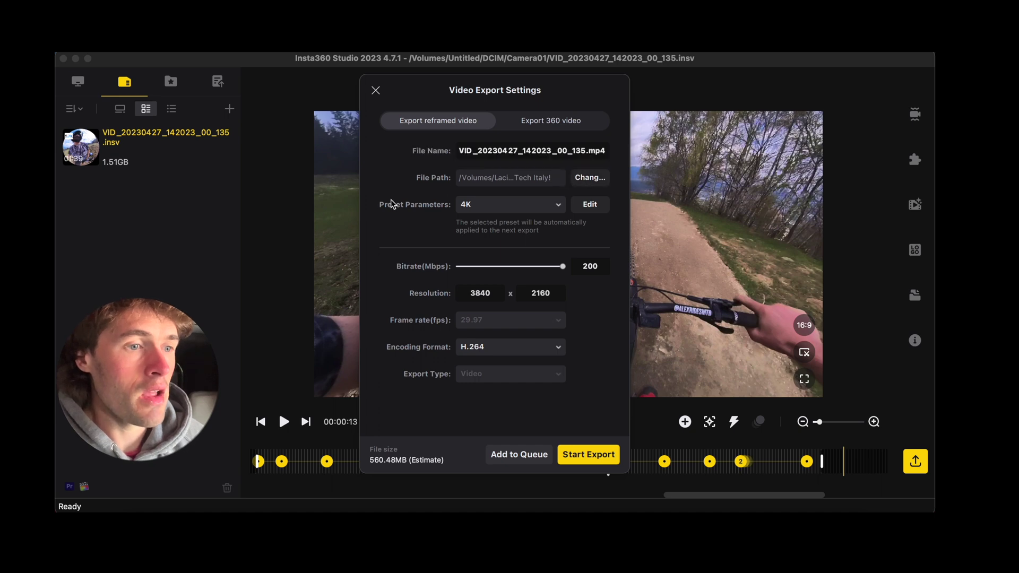
click(467, 204)
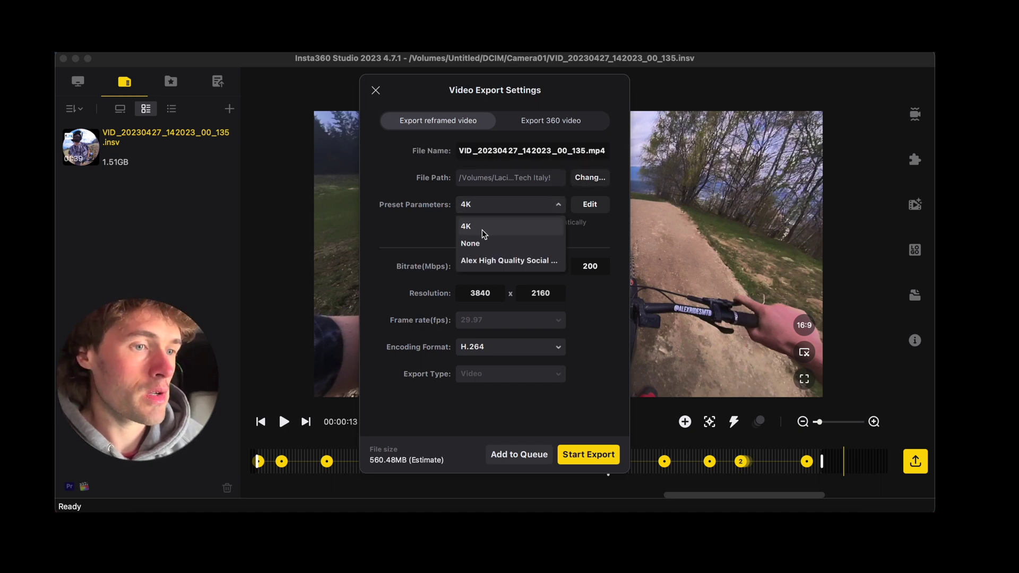
click(469, 226)
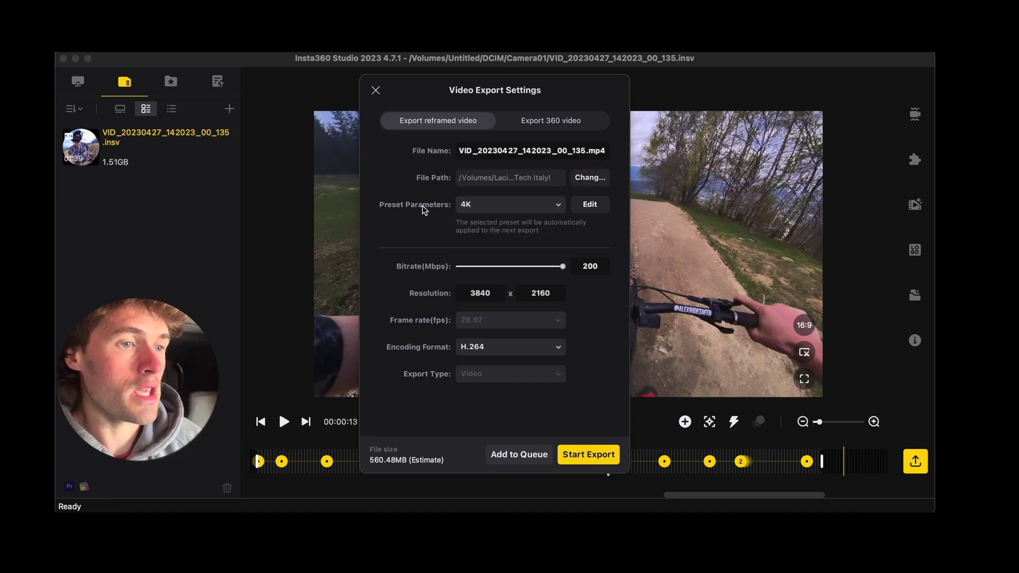
click(475, 206)
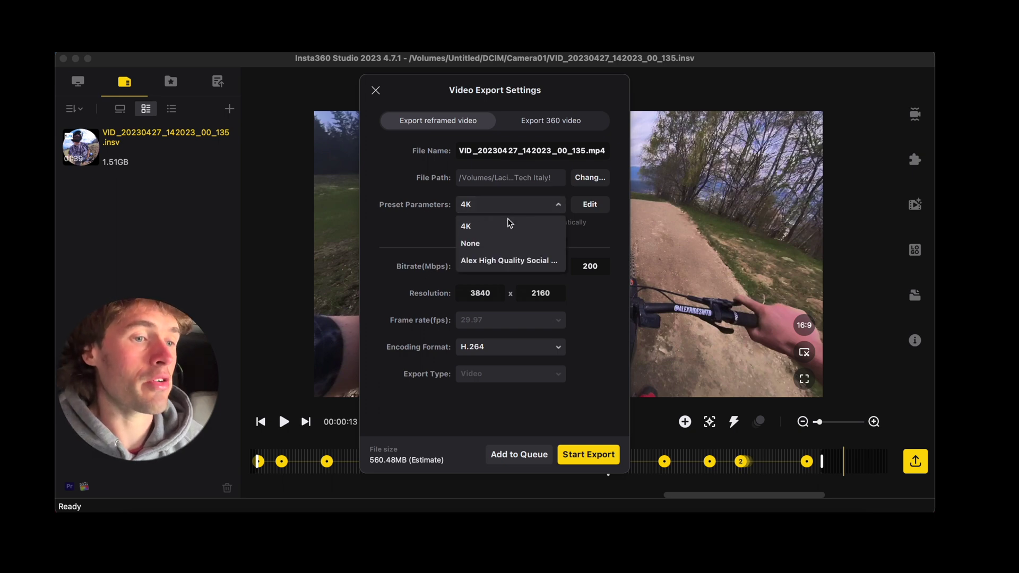
click(412, 214)
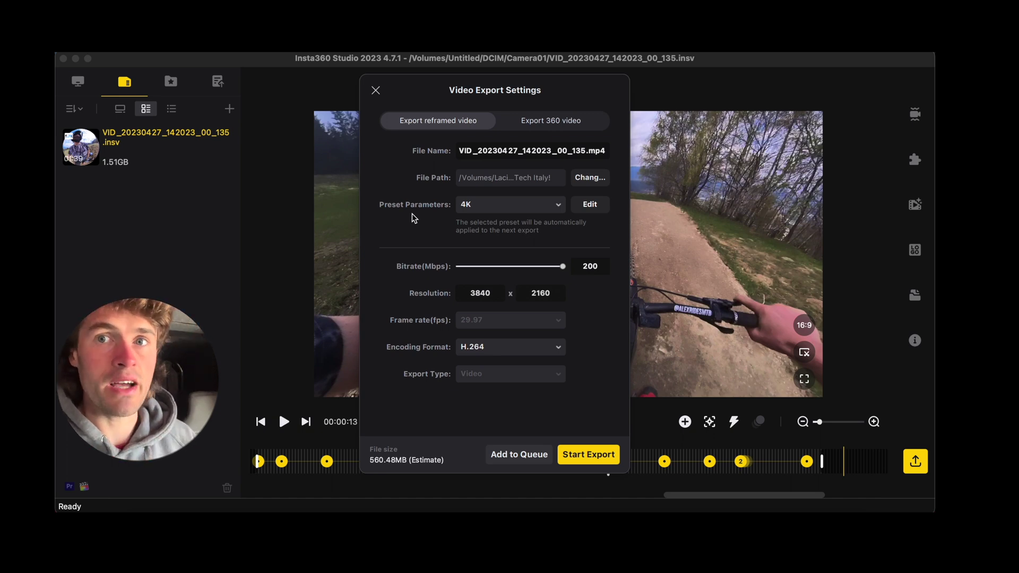
click(482, 202)
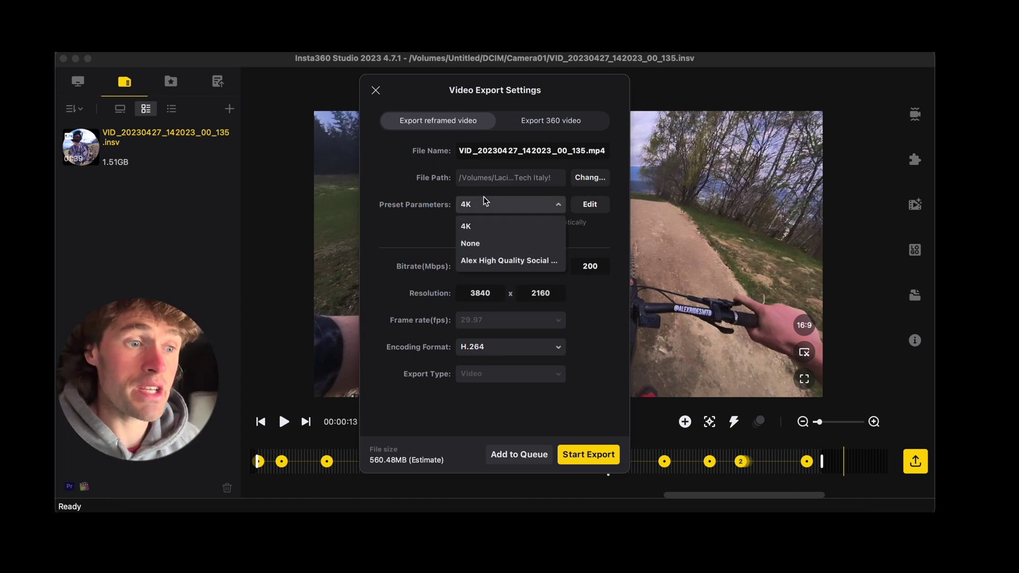
click(468, 226)
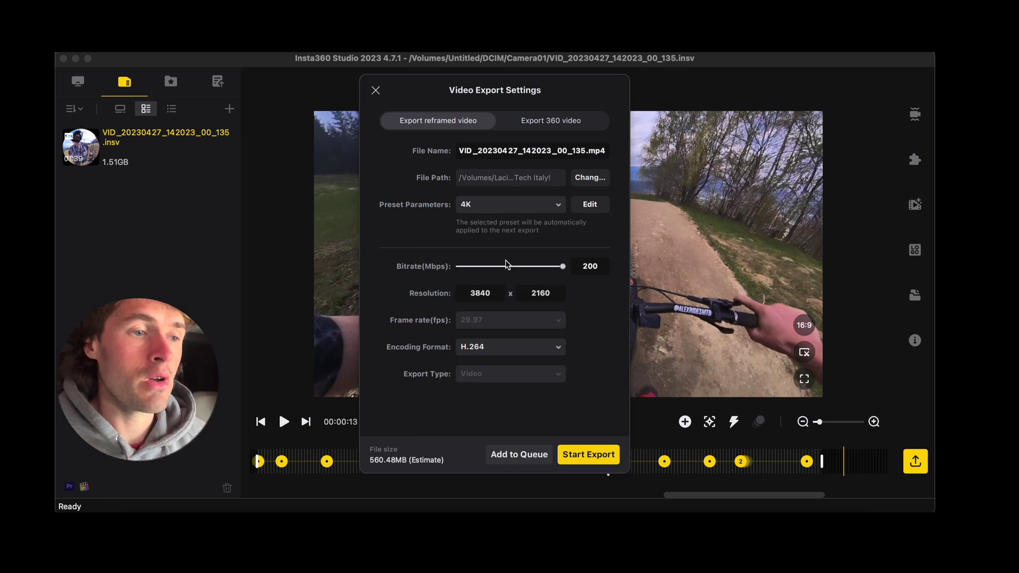
- Lower the export bitrate from 200 to 80 Mbps, cutting the estimate to 224.41MB
click(472, 266)
drag(476, 267, 566, 272)
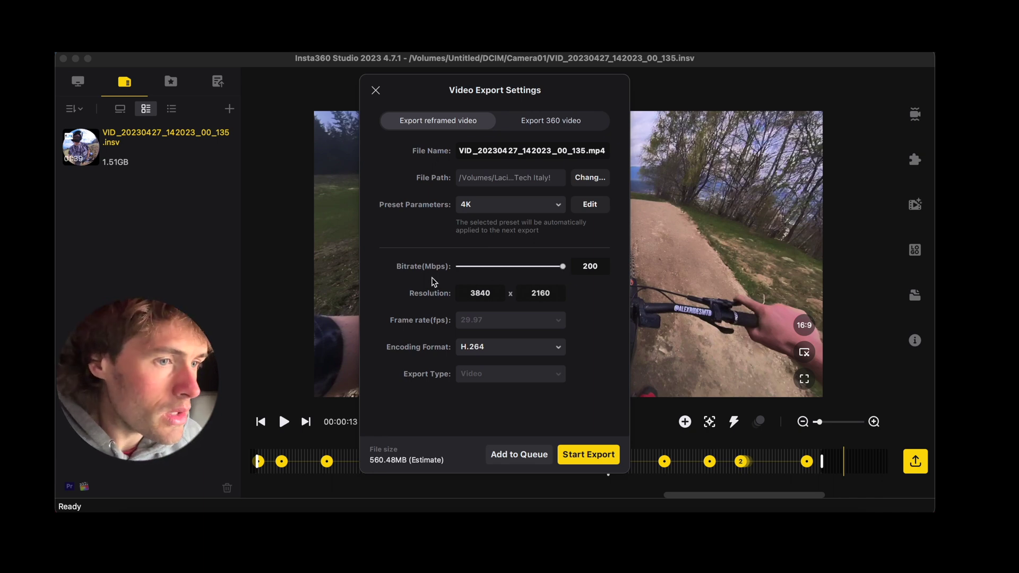
click(490, 266)
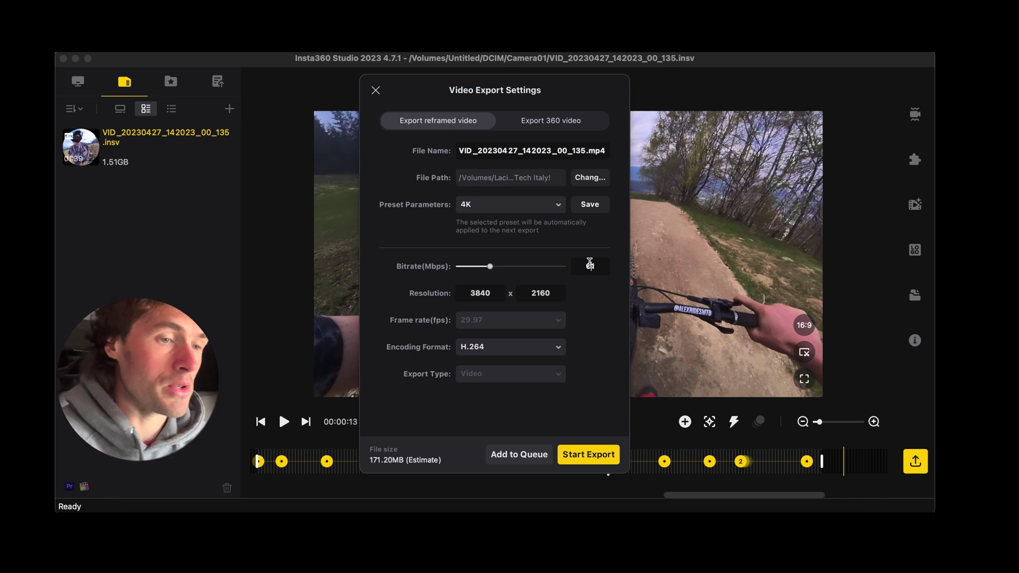
text(80)
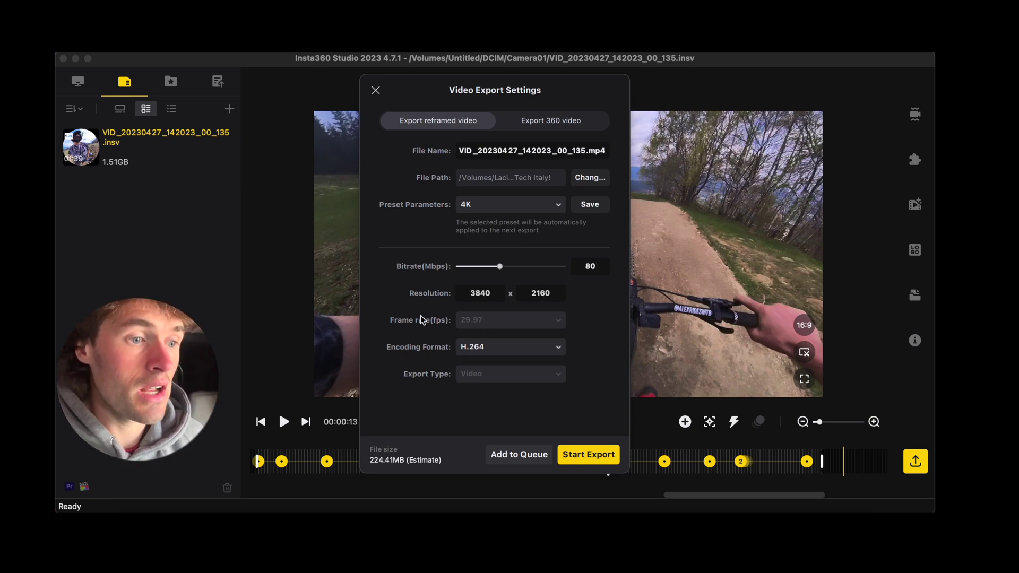
- Try ProRes 422, return to H.264, and set the bitrate to about 81 Mbps (227.21MB)
click(473, 348)
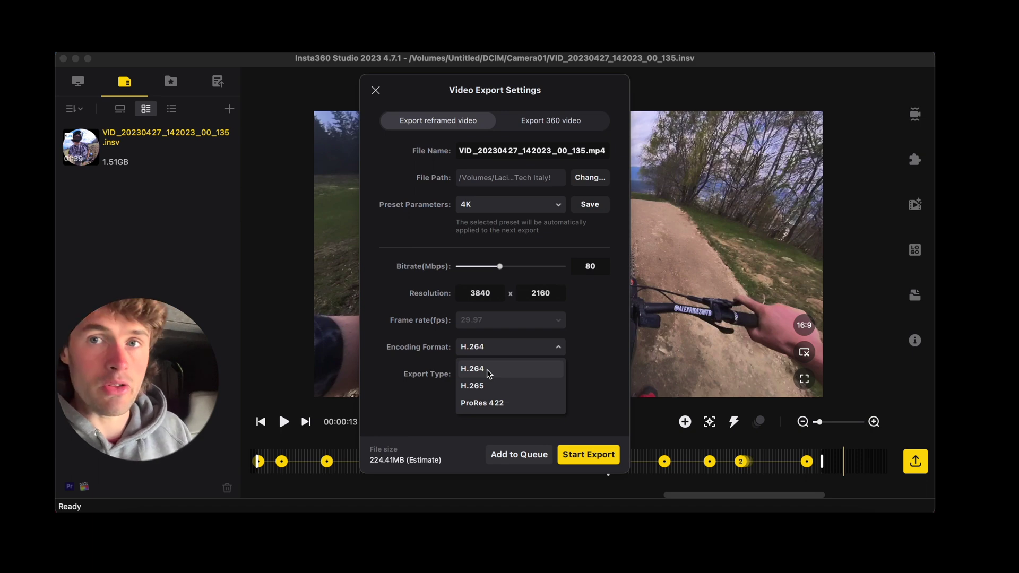
click(462, 348)
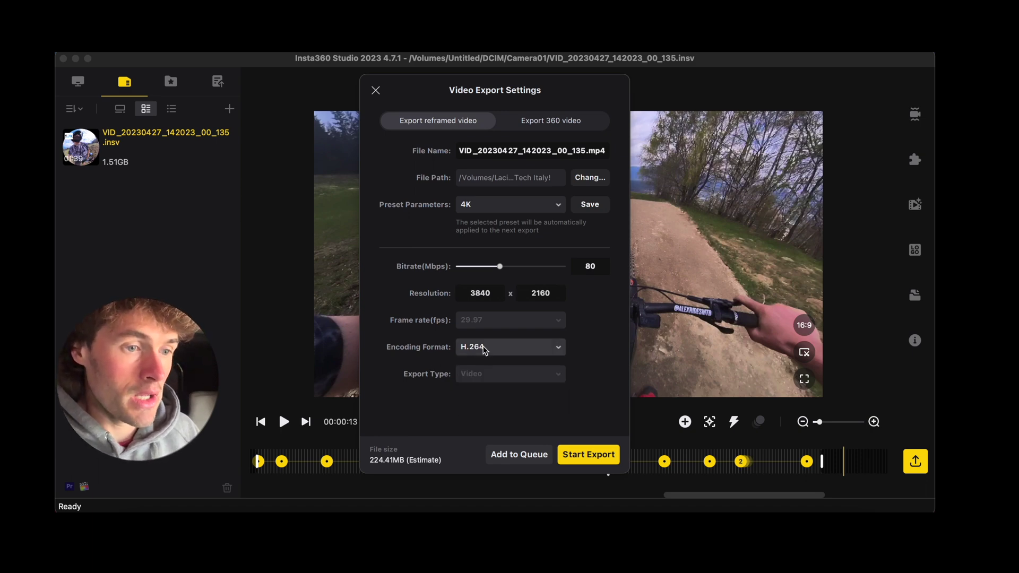
click(467, 348)
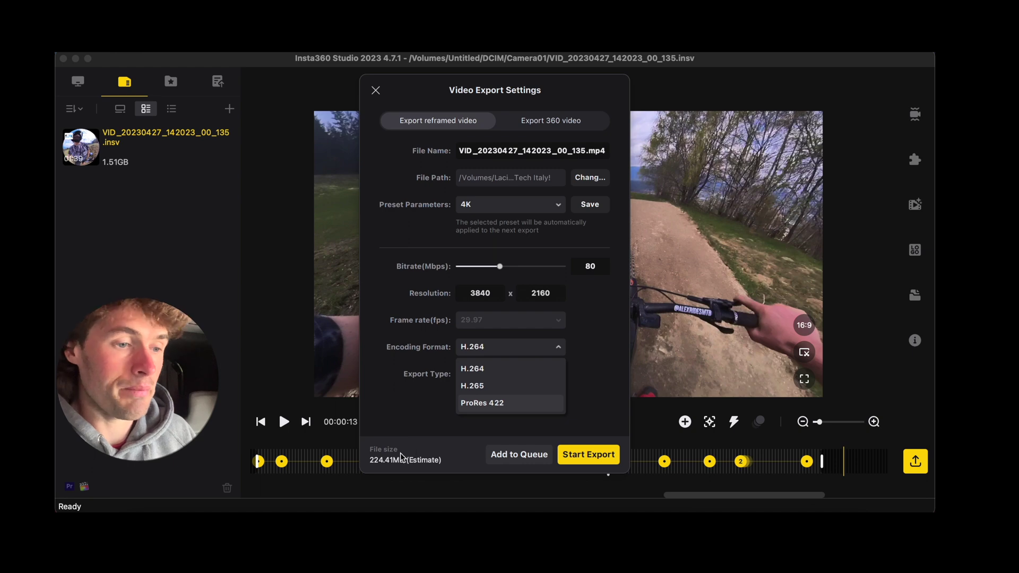
key(Return)
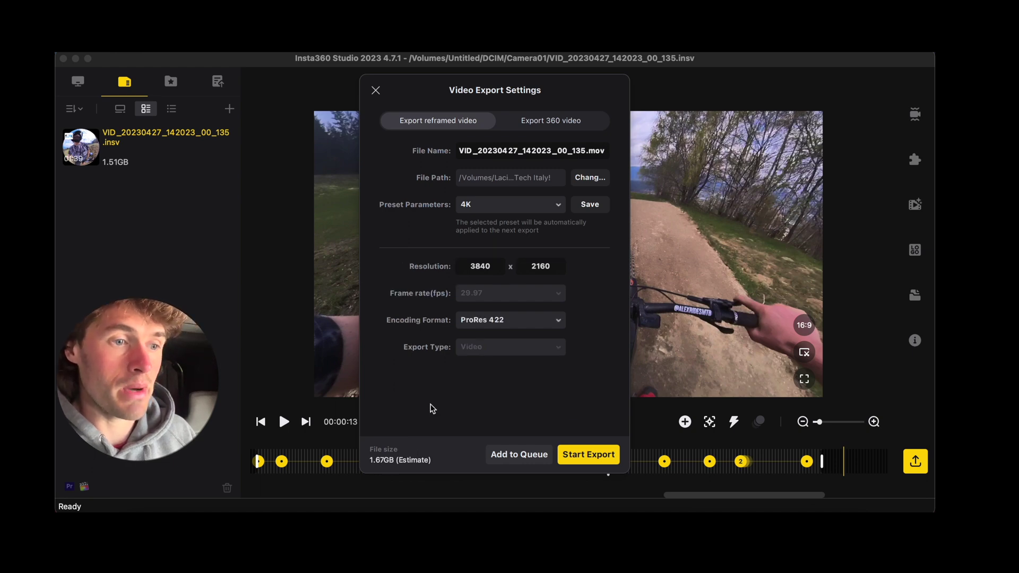
click(487, 320)
click(477, 339)
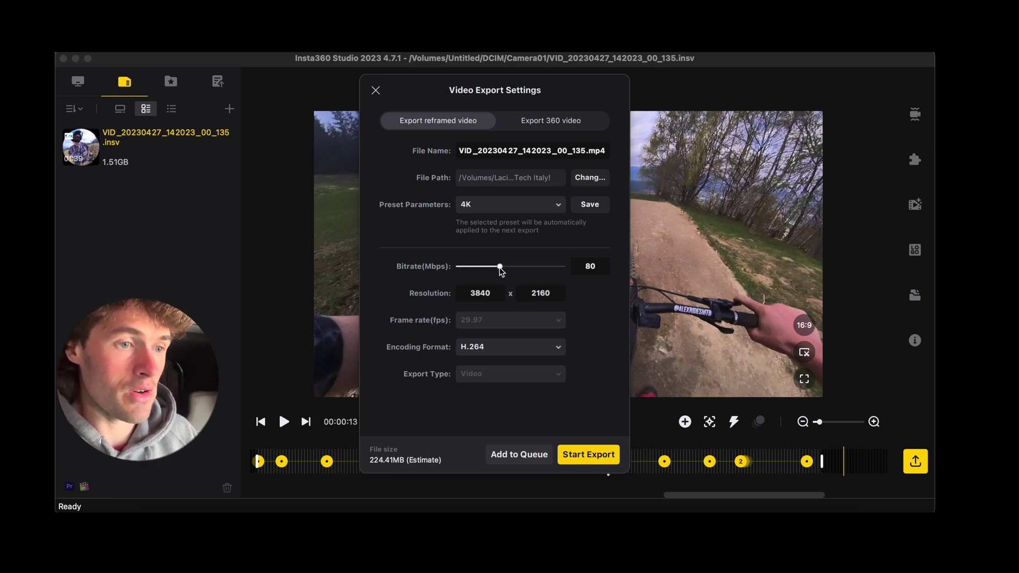
drag(500, 268, 574, 264)
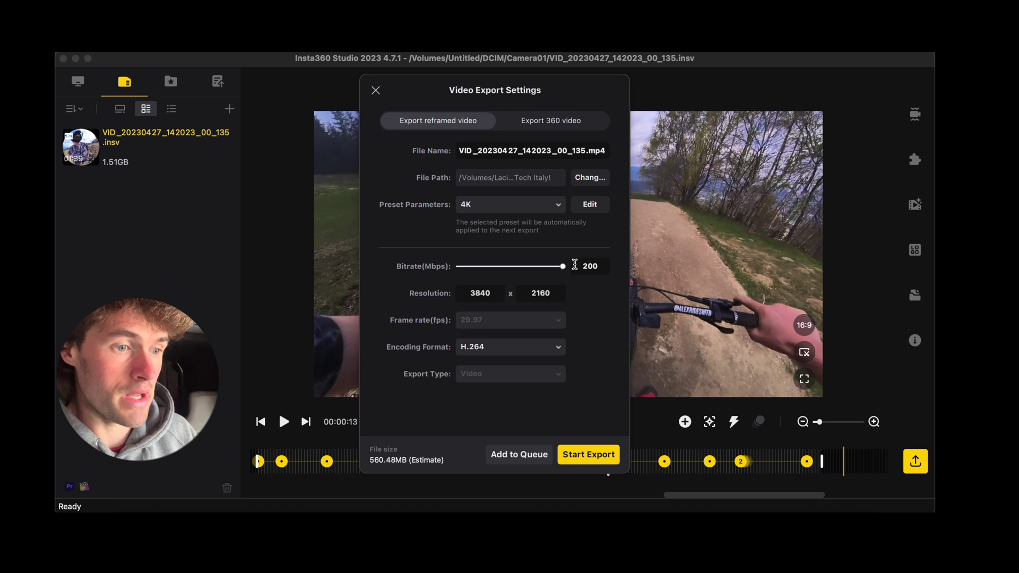
drag(575, 264, 501, 277)
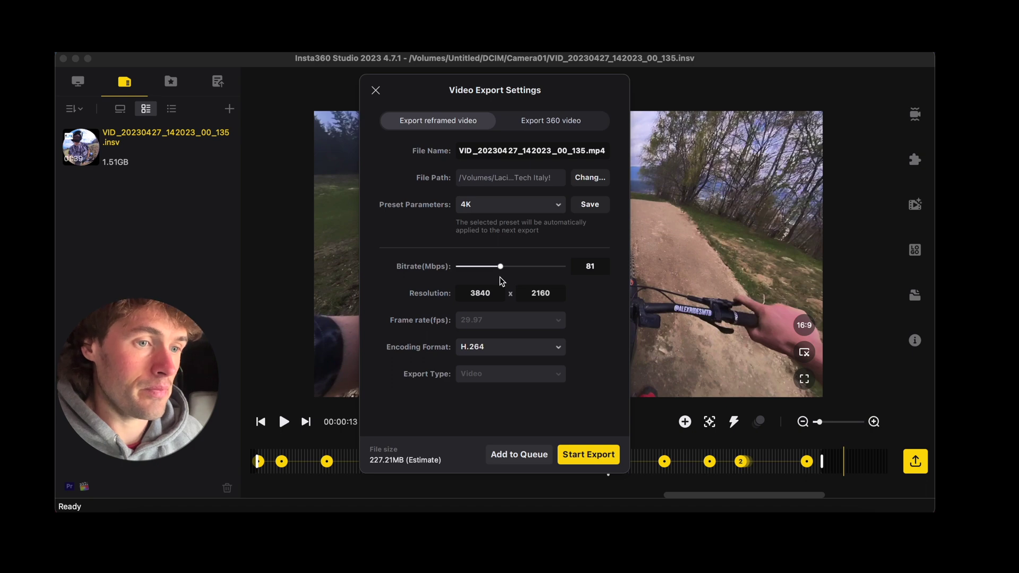
- Change the export save location to the Desktop via Macintosh HD > Users > home folder
click(583, 177)
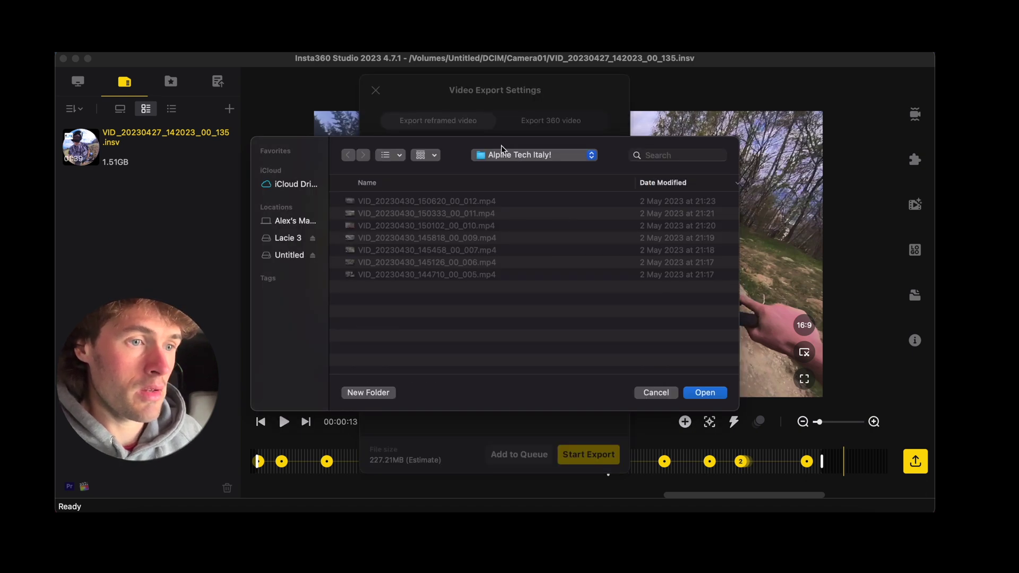
click(501, 154)
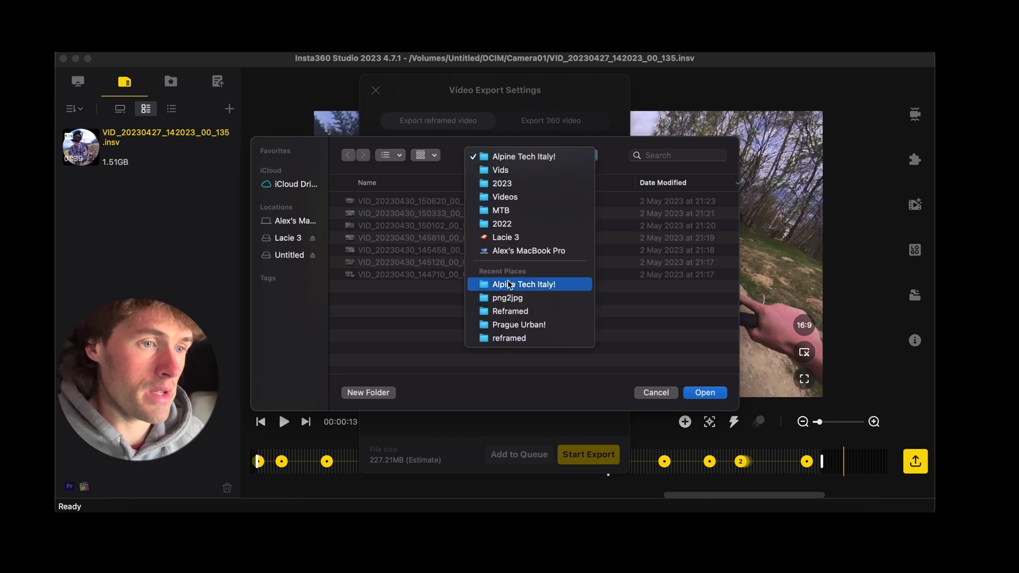
click(295, 239)
click(299, 221)
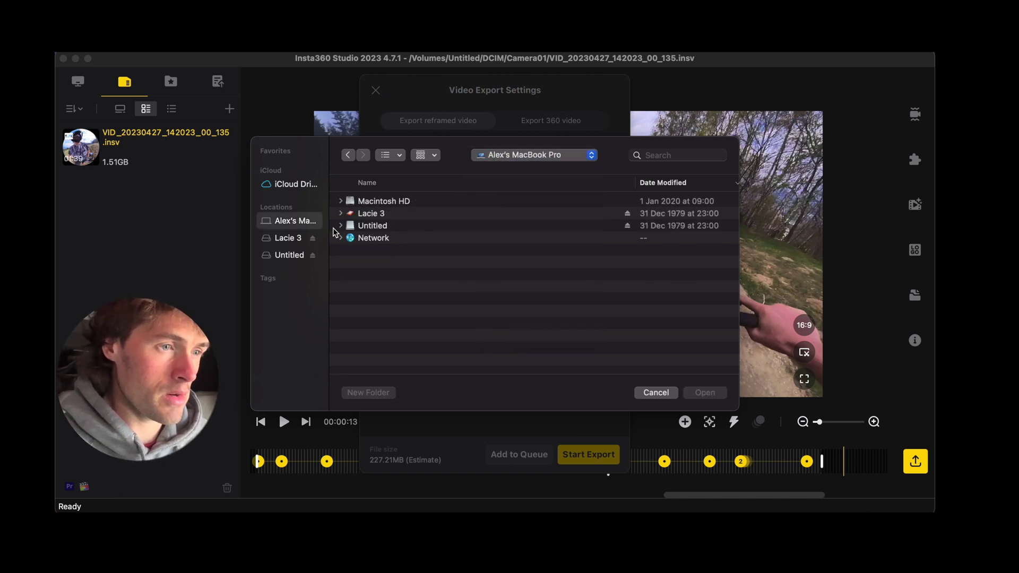
click(372, 213)
double_click(374, 202)
double_click(378, 225)
double_click(379, 204)
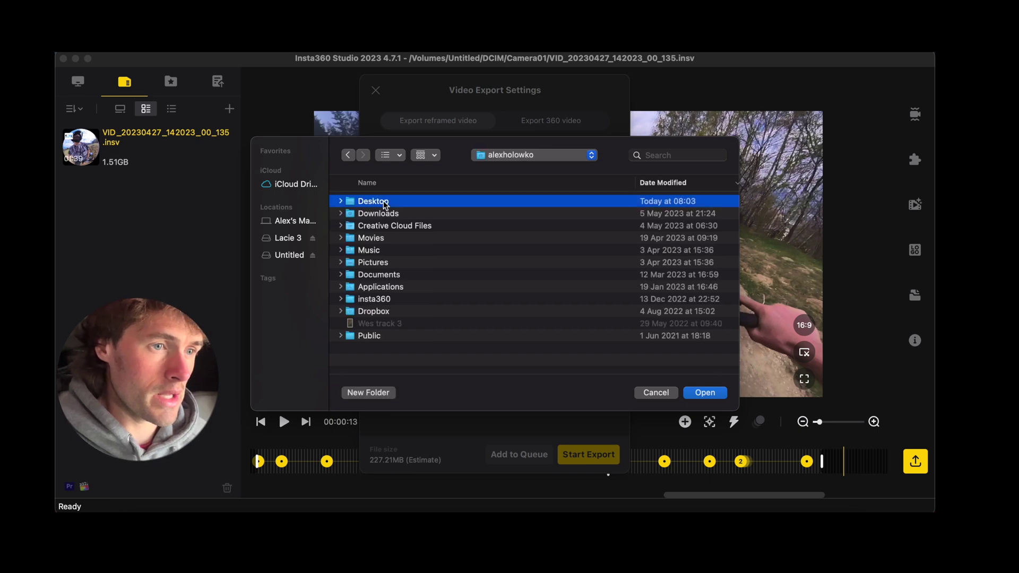
double_click(383, 201)
click(705, 393)
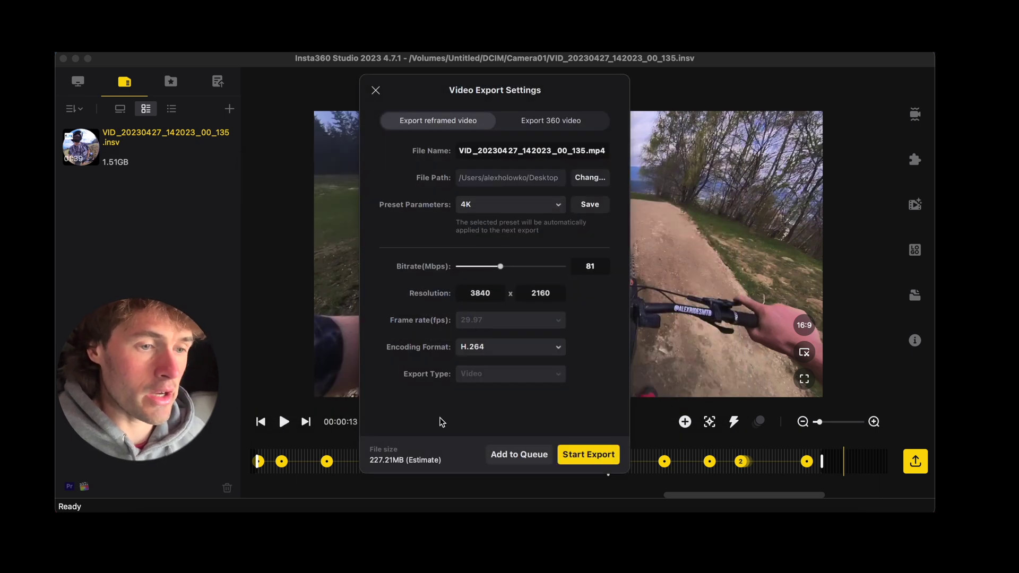
- Start the 4K H.264 export and let it complete into Export History
click(584, 455)
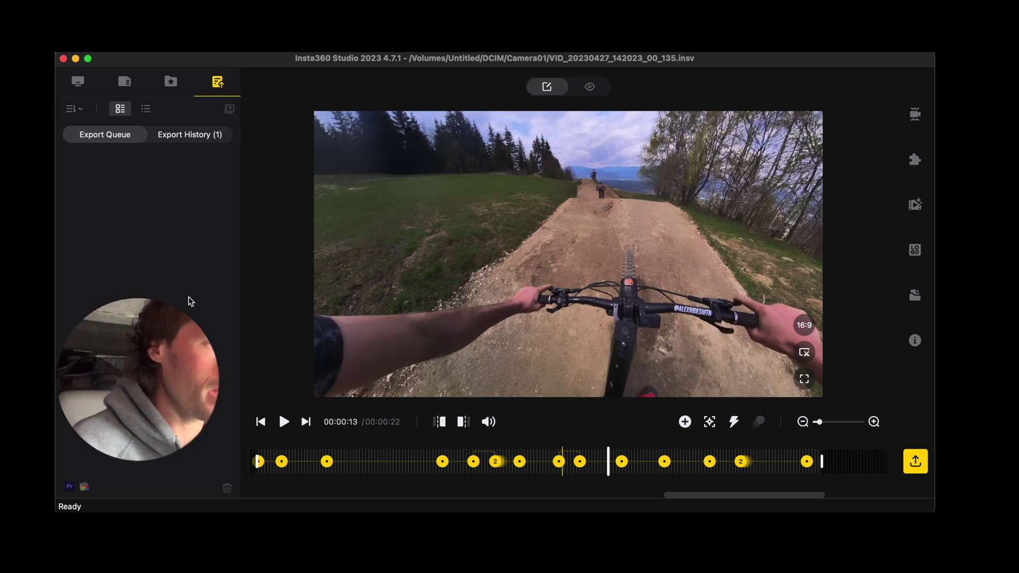
- In Export History, bring up the context menu for VID_20230427_142023_00_135.mp4
click(186, 136)
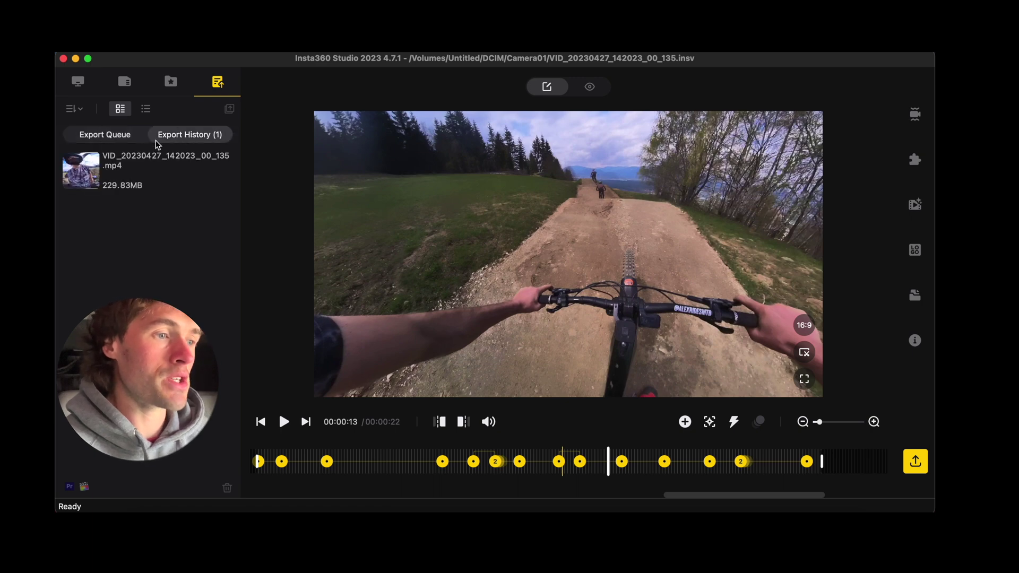
click(130, 177)
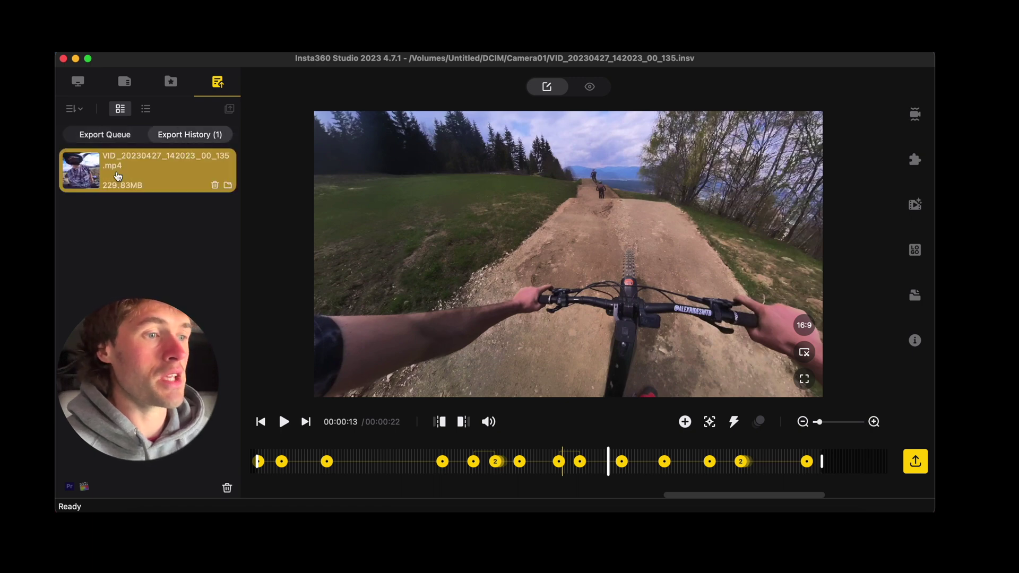
right_click(147, 178)
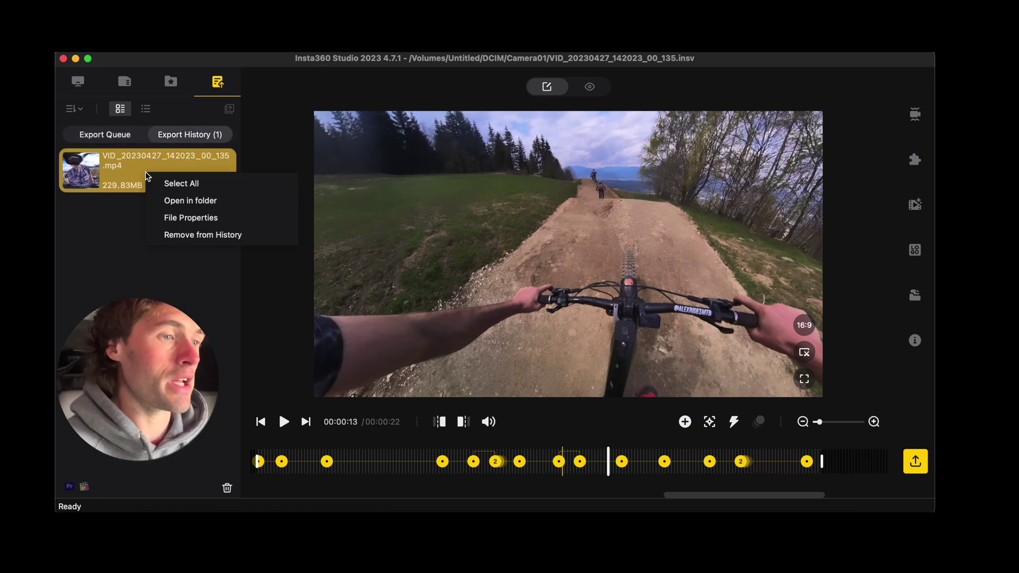
click(193, 200)
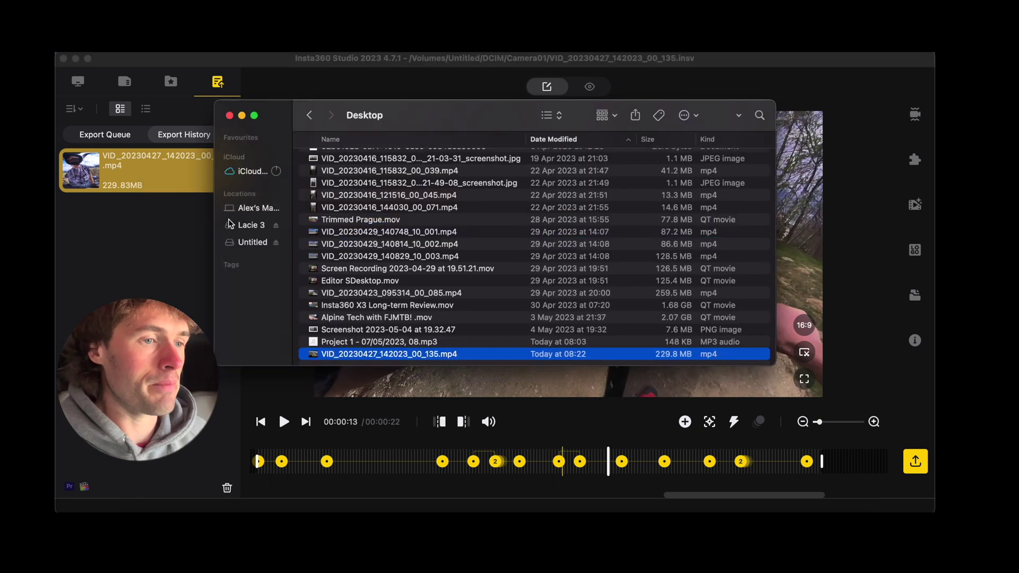
right_click(386, 357)
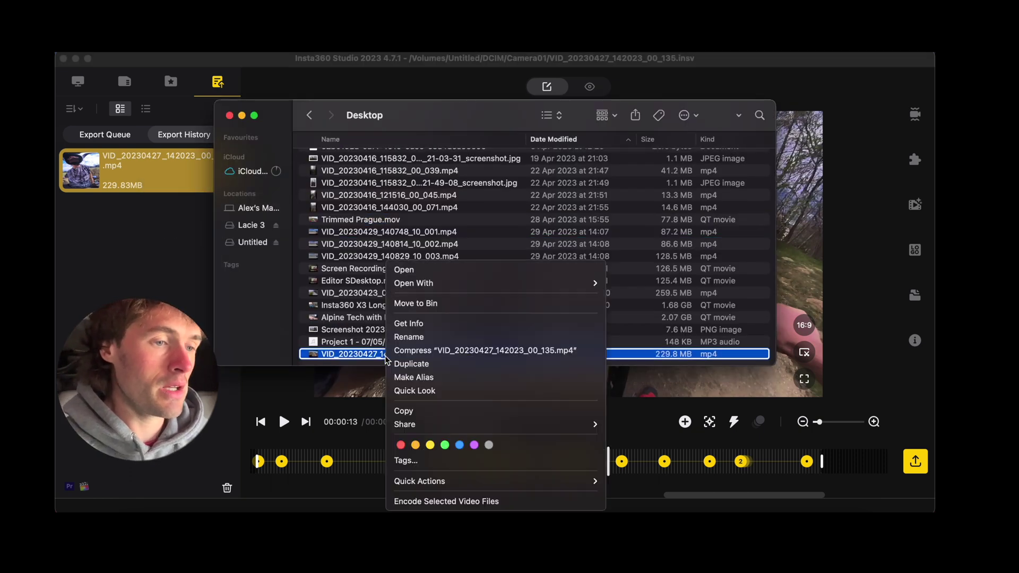
click(366, 361)
key(space)
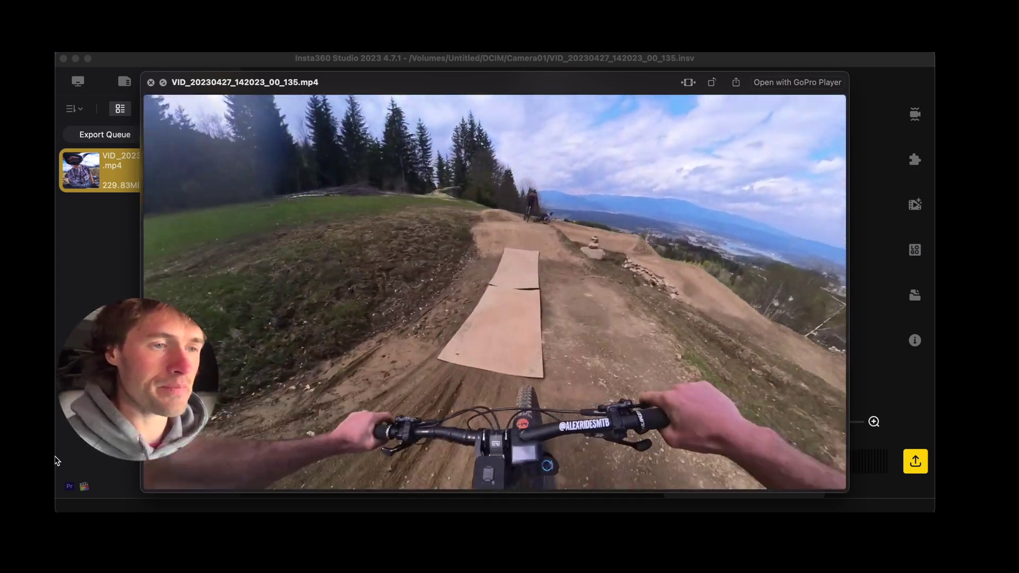
key(space)
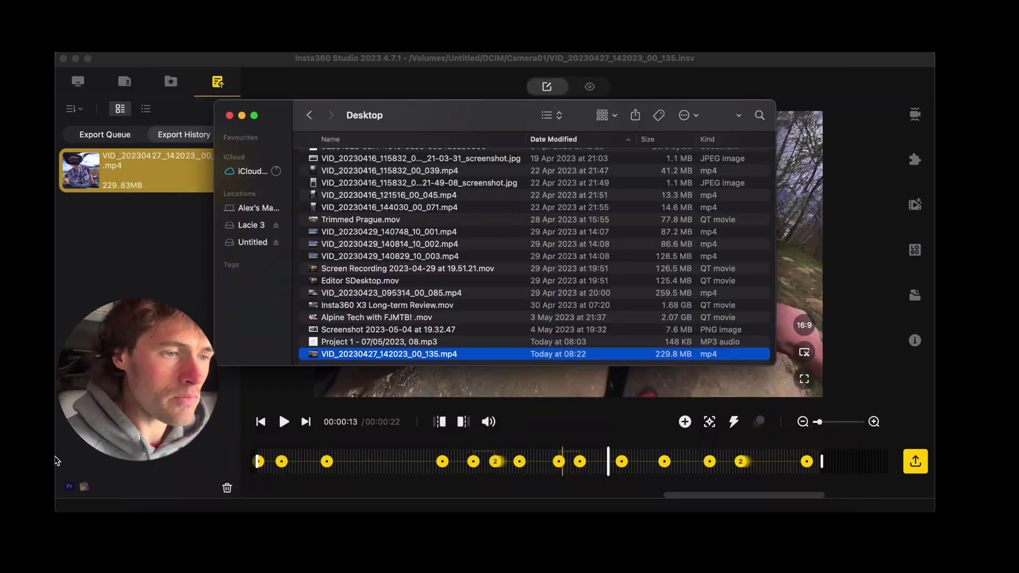
- Minimize the Finder window to return to the Insta360 Studio editor
click(241, 117)
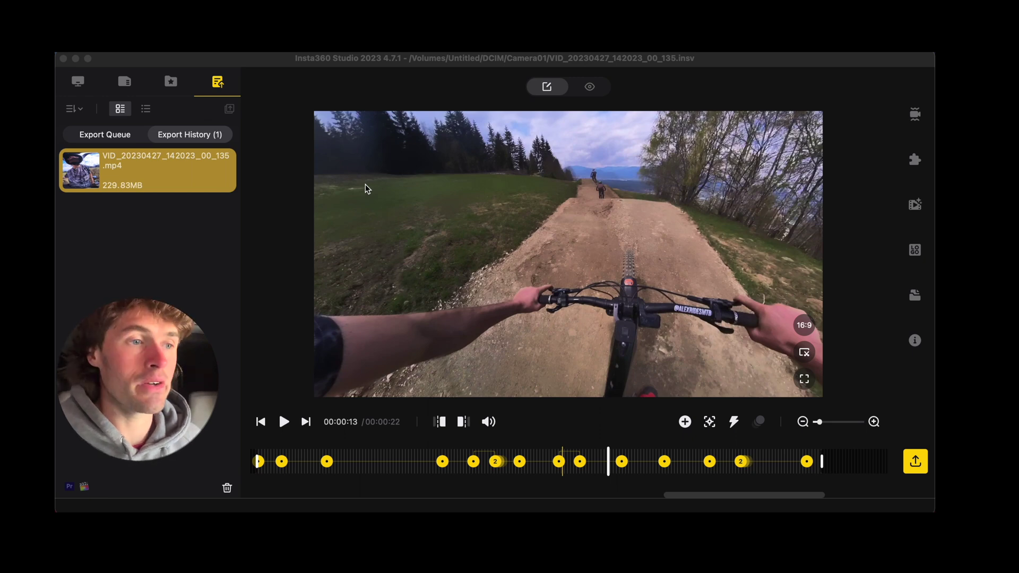